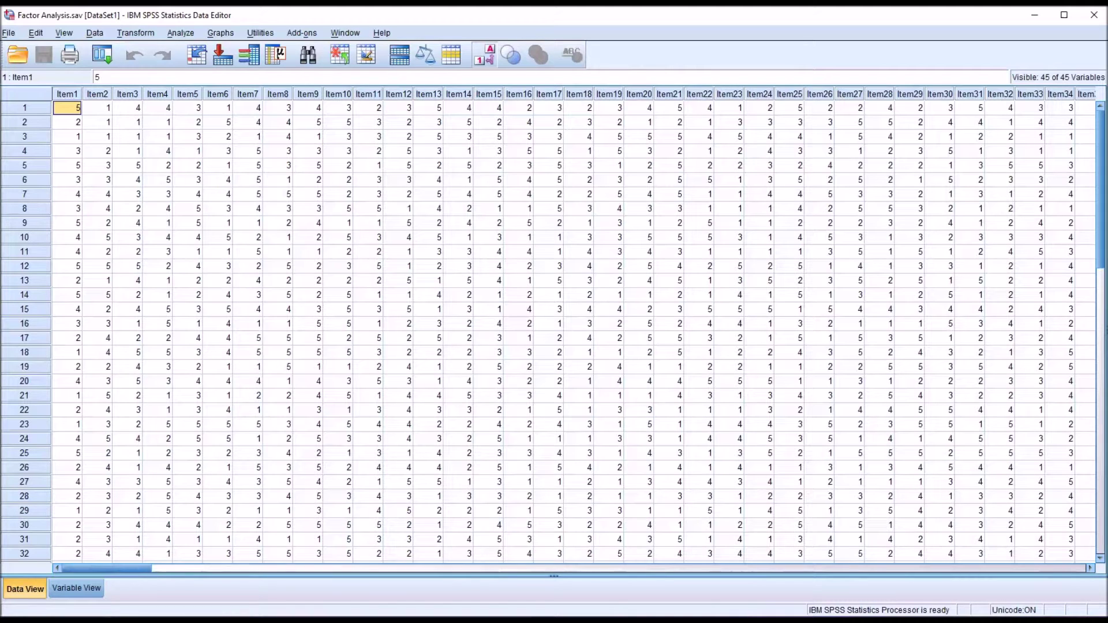
{"action": "left_click", "coordinate": [70, 96]}
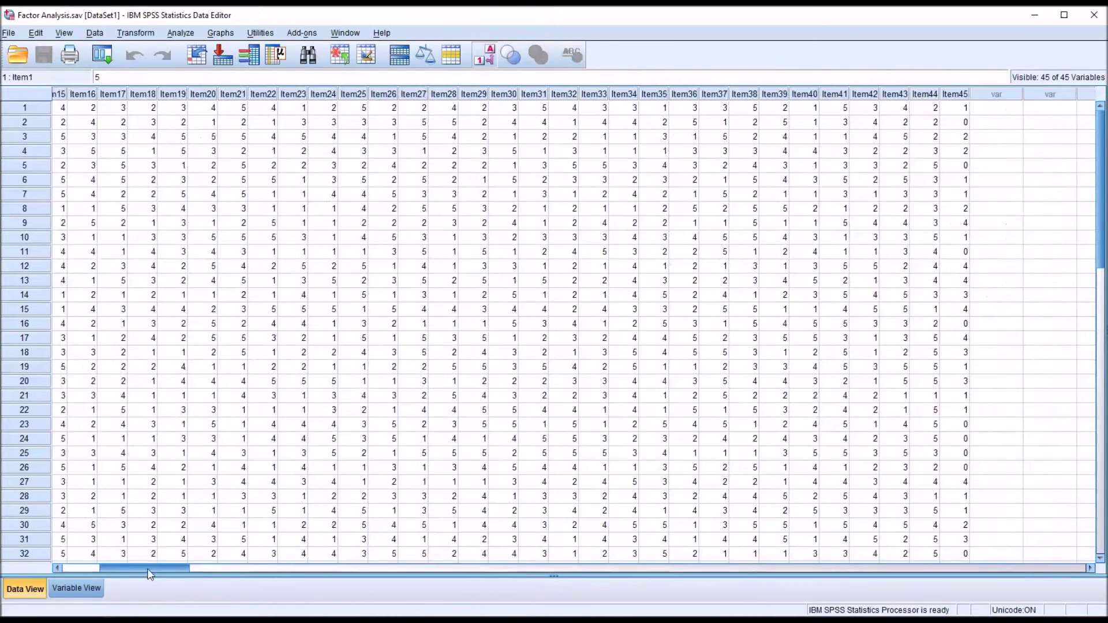
{"action": "left_click", "coordinate": [160, 411]}
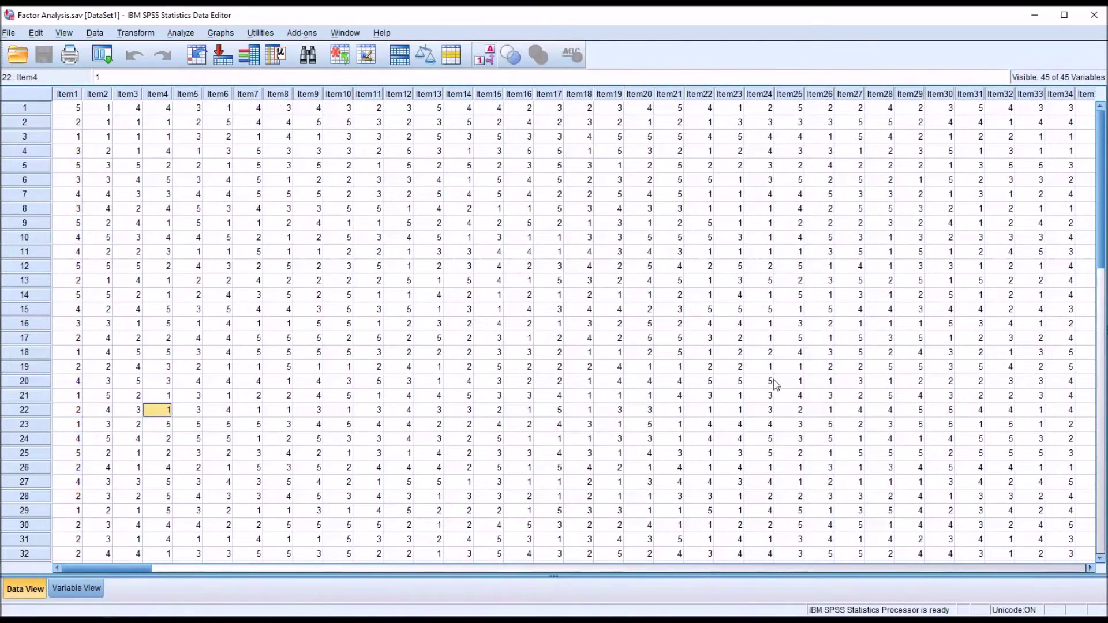
{"action": "left_click_drag", "start_coordinate": [1099, 251], "coordinate": [1042, 222]}
Start a Factor dimension-reduction analysis and add all items, Item1 through Item45, as its variables.
{"action": "left_click", "coordinate": [180, 35]}
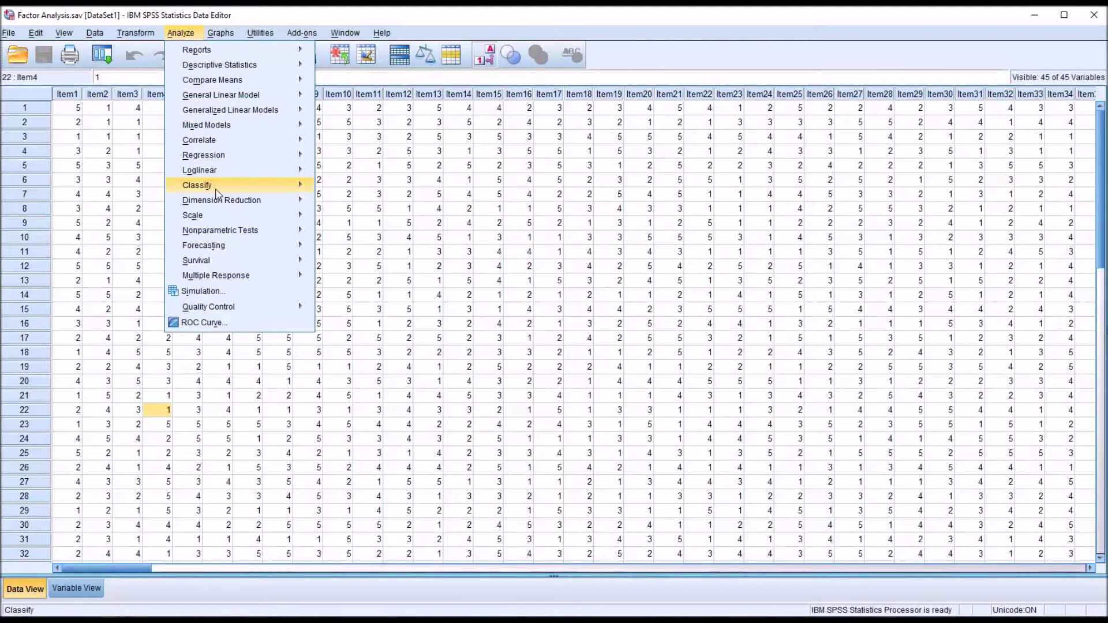
{"action": "mouse_move", "coordinate": [228, 201]}
{"action": "left_click", "coordinate": [343, 204]}
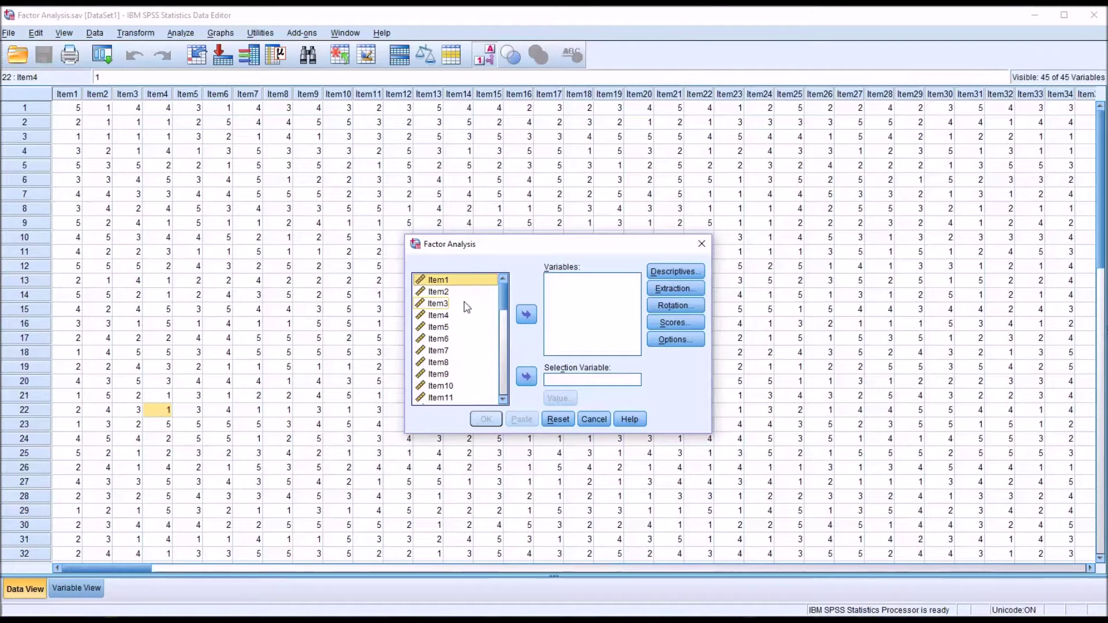
{"action": "key", "text": "ctrl+a"}
{"action": "mouse_move", "coordinate": [500, 290]}
{"action": "left_mouse_down"}
{"action": "mouse_move", "coordinate": [510, 303]}
{"action": "mouse_move", "coordinate": [506, 289]}
{"action": "left_mouse_up"}
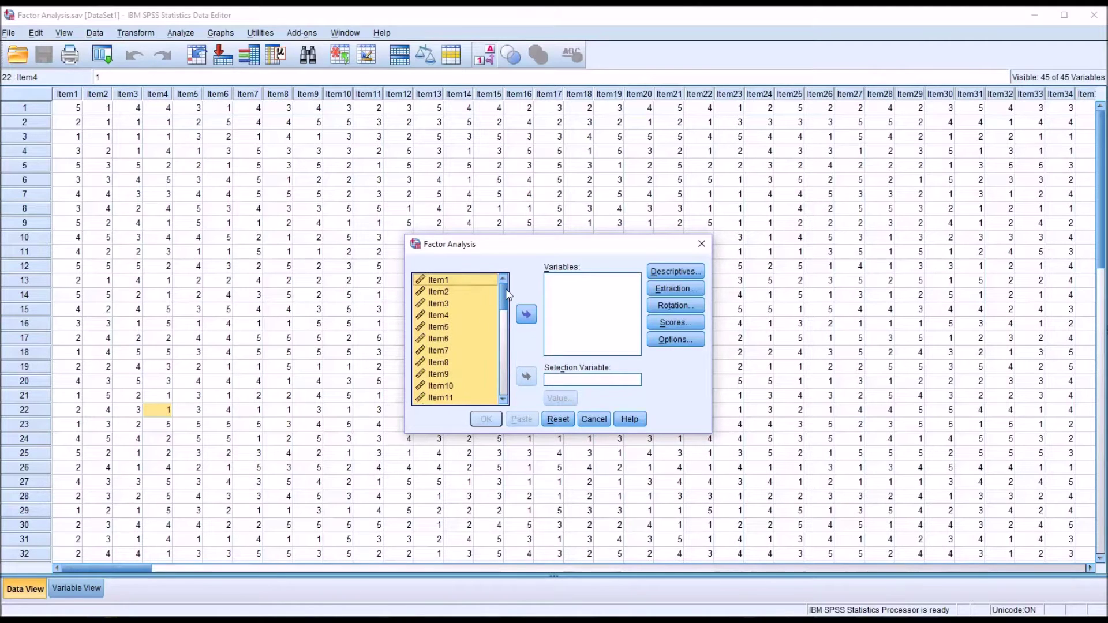
{"action": "left_click", "coordinate": [526, 314]}
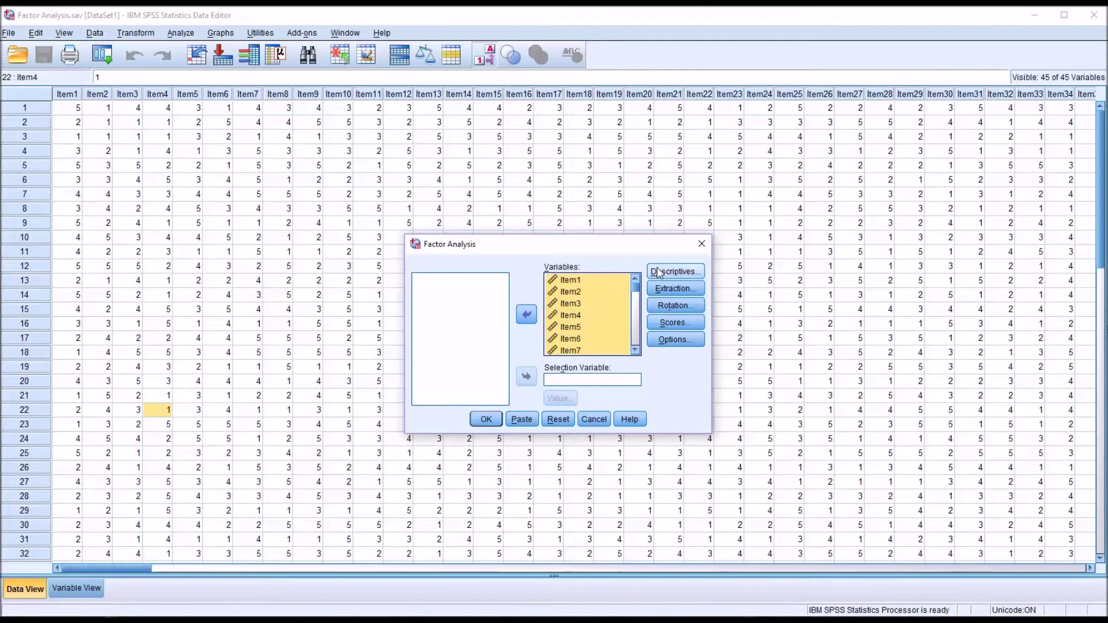
Enable univariate descriptives and the coefficients, significance levels, determinant, KMO and Bartlett's test, inverse, reproduced and anti-image outputs for the factor analysis.
{"action": "left_click", "coordinate": [674, 272]}
{"action": "left_click", "coordinate": [493, 291]}
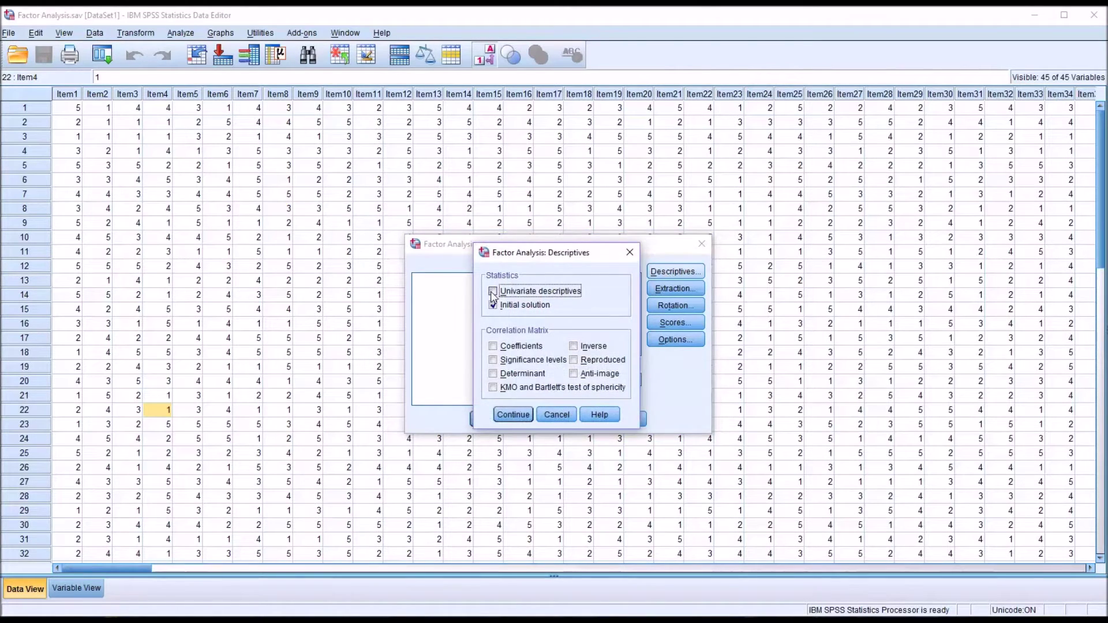
{"action": "left_click", "coordinate": [493, 346]}
{"action": "left_click", "coordinate": [493, 360]}
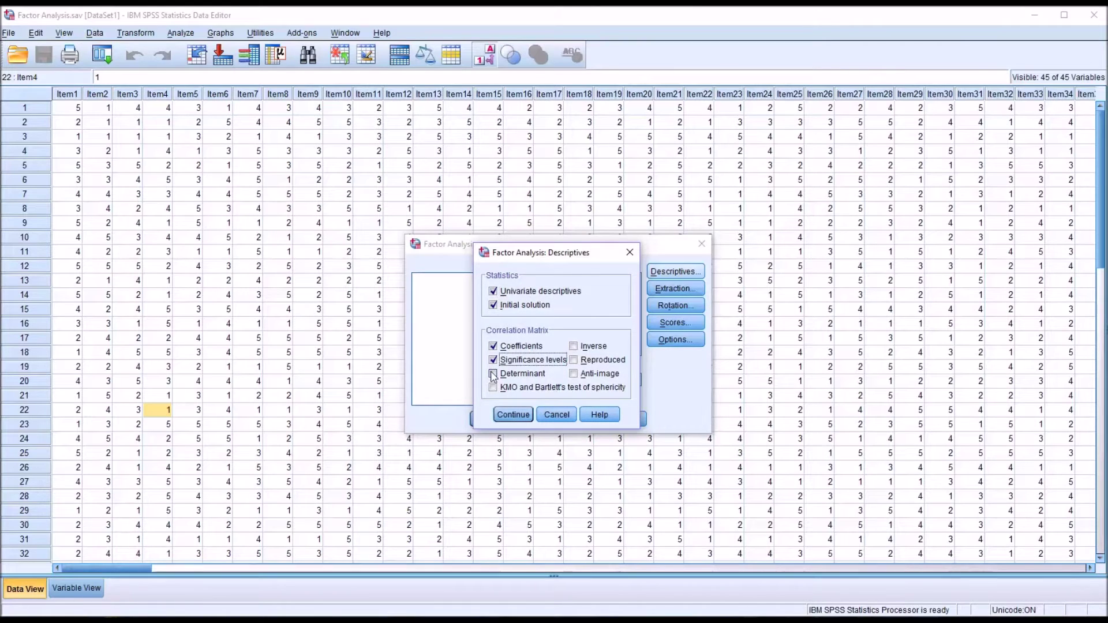
{"action": "left_click", "coordinate": [492, 374]}
{"action": "left_click", "coordinate": [493, 387]}
{"action": "left_click", "coordinate": [573, 346]}
{"action": "left_click", "coordinate": [573, 360]}
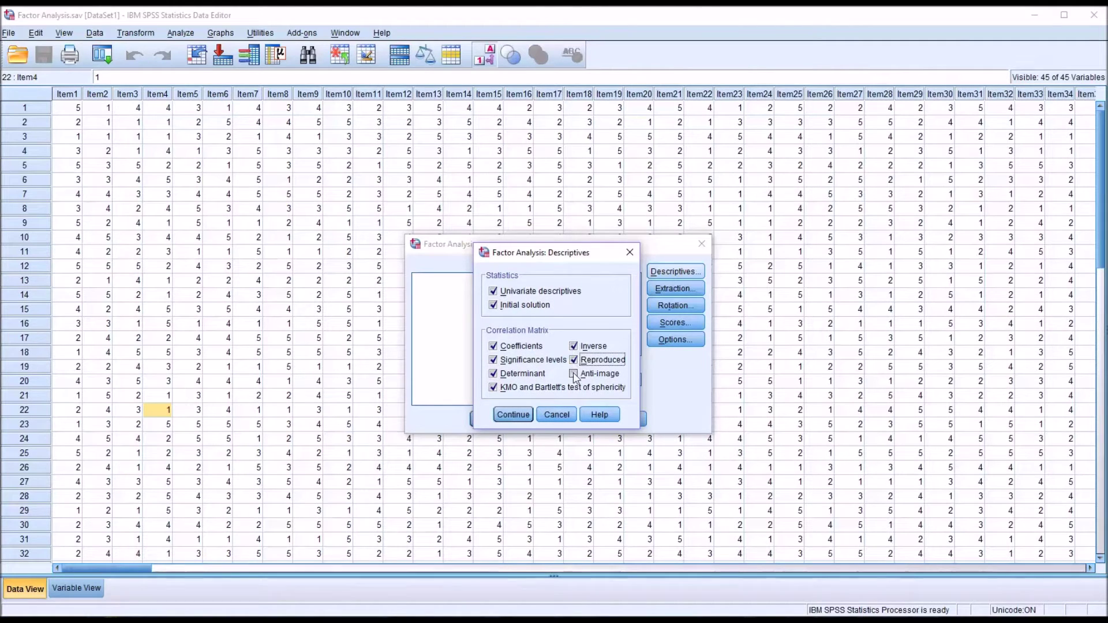
{"action": "left_click", "coordinate": [573, 373]}
{"action": "left_click", "coordinate": [512, 415]}
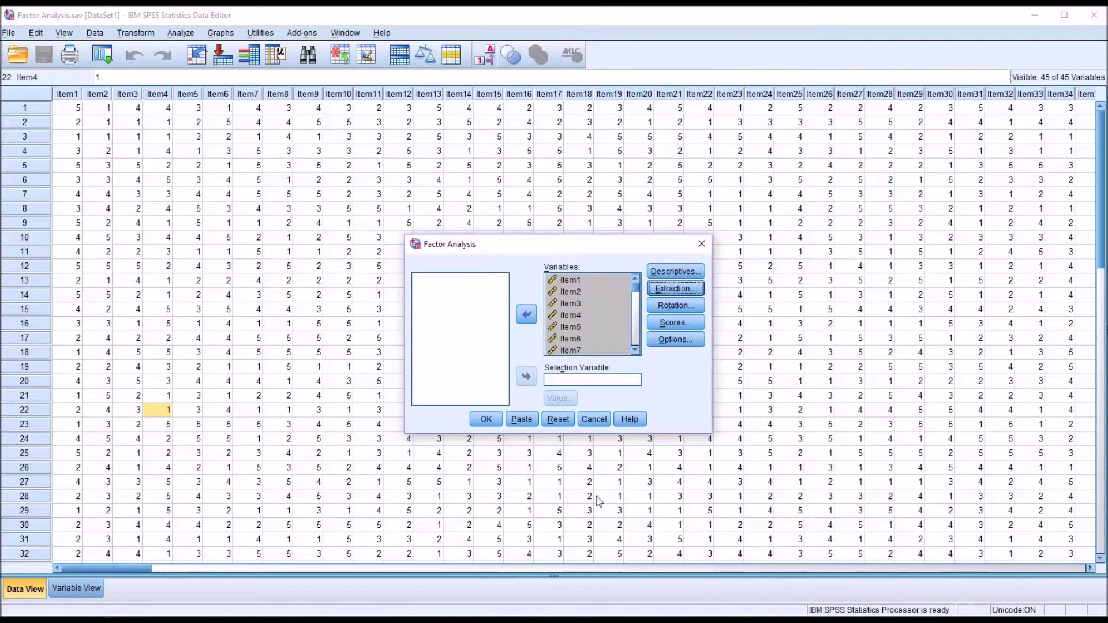
Set the rotation method to Varimax and turn on display of the factor score coefficient matrix.
{"action": "left_click", "coordinate": [662, 307]}
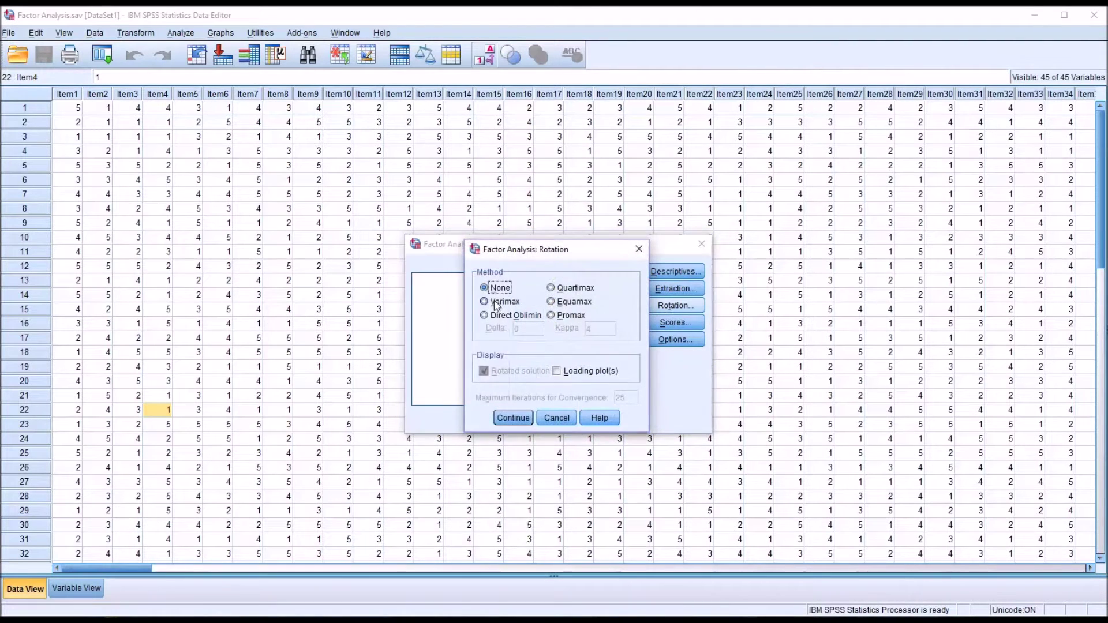
{"action": "left_click", "coordinate": [499, 302]}
{"action": "left_click", "coordinate": [513, 418]}
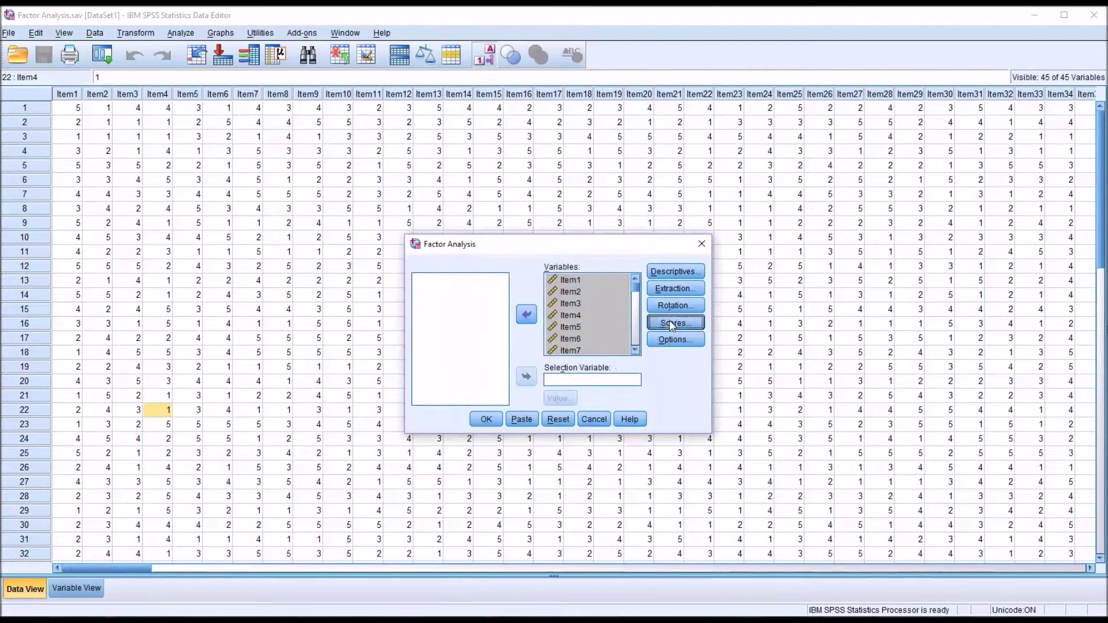
{"action": "left_click", "coordinate": [672, 322]}
{"action": "left_click", "coordinate": [491, 379]}
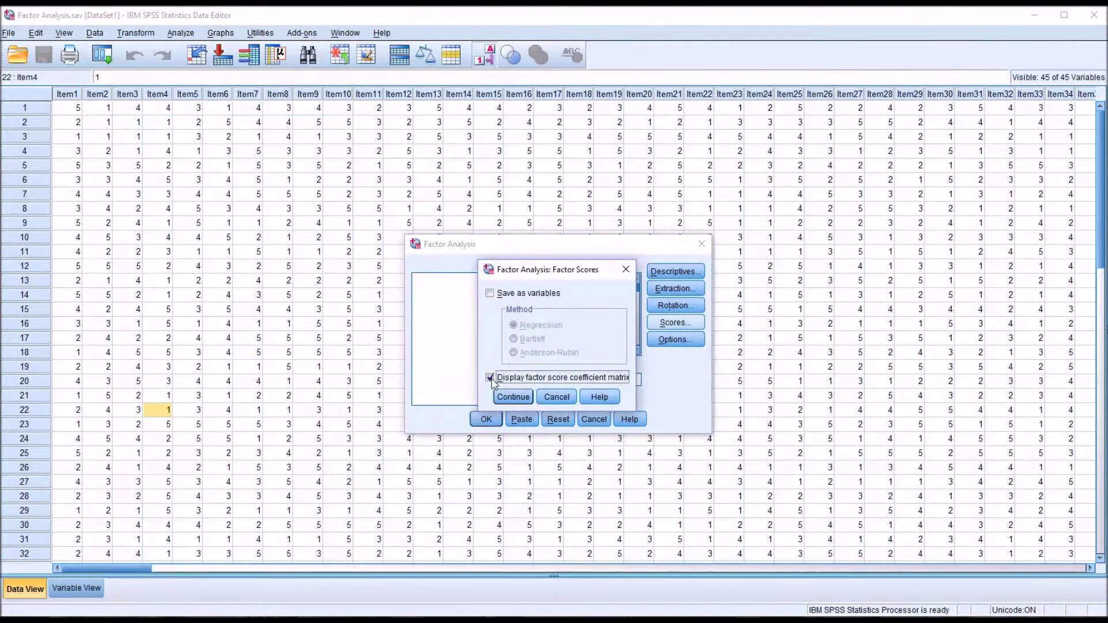
{"action": "left_click", "coordinate": [513, 396]}
Set the coefficient display format to sorted by size and run the factor analysis.
{"action": "left_click", "coordinate": [673, 340]}
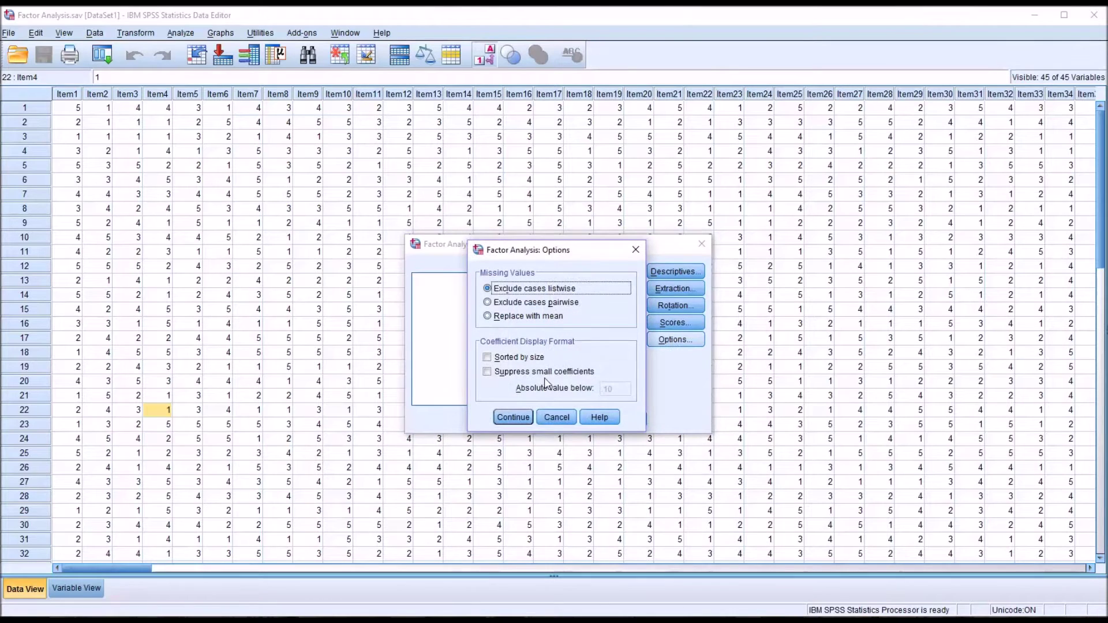
{"action": "left_click", "coordinate": [488, 357]}
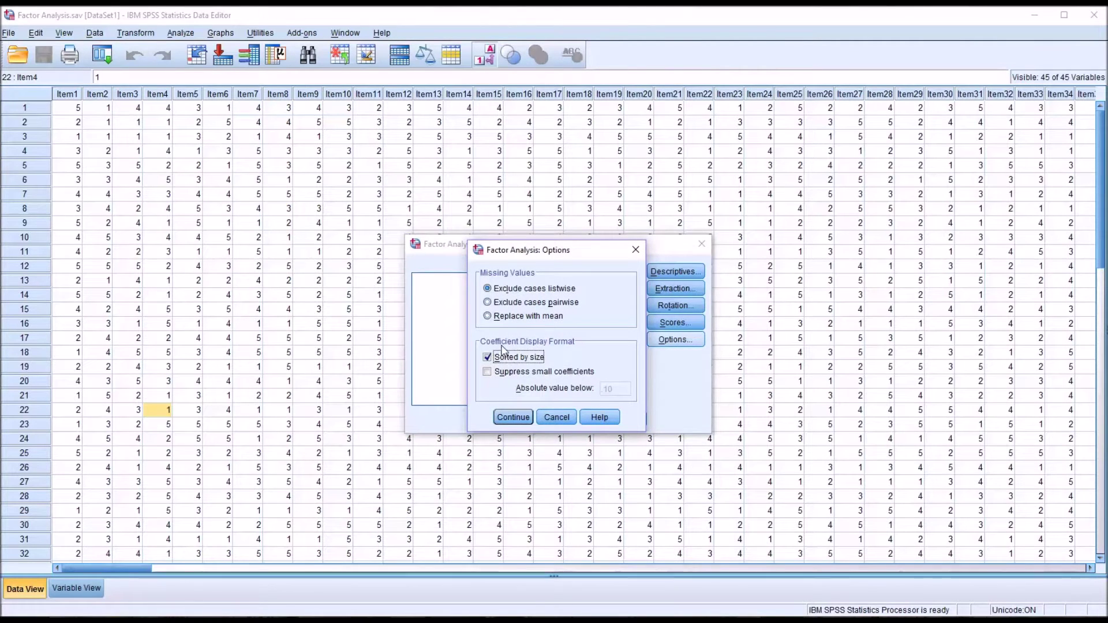
{"action": "left_click", "coordinate": [509, 420]}
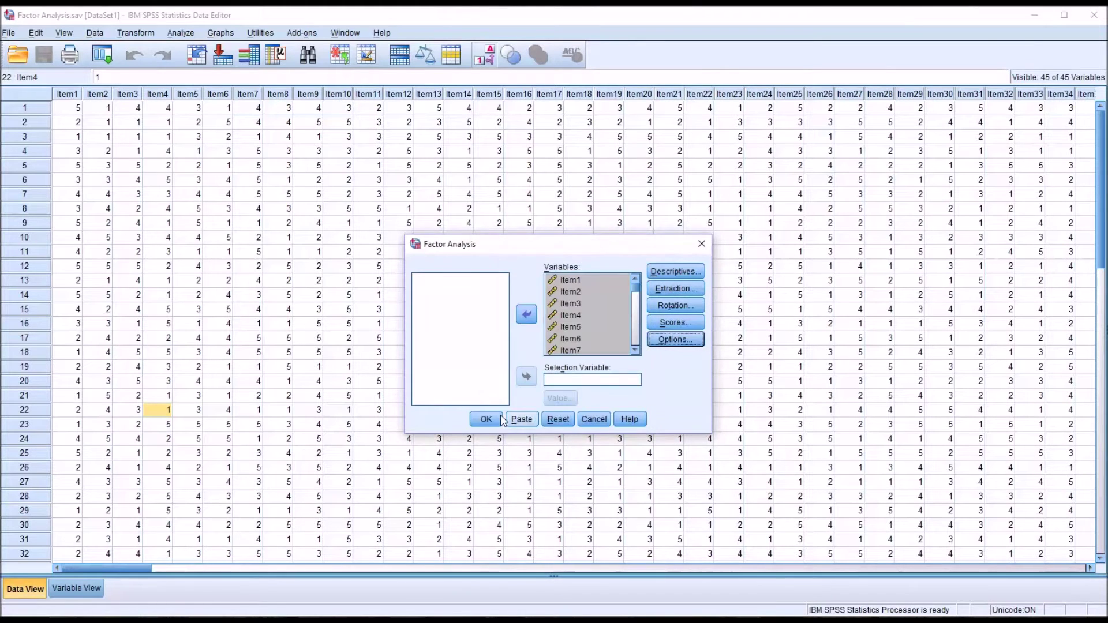
{"action": "left_click", "coordinate": [487, 420]}
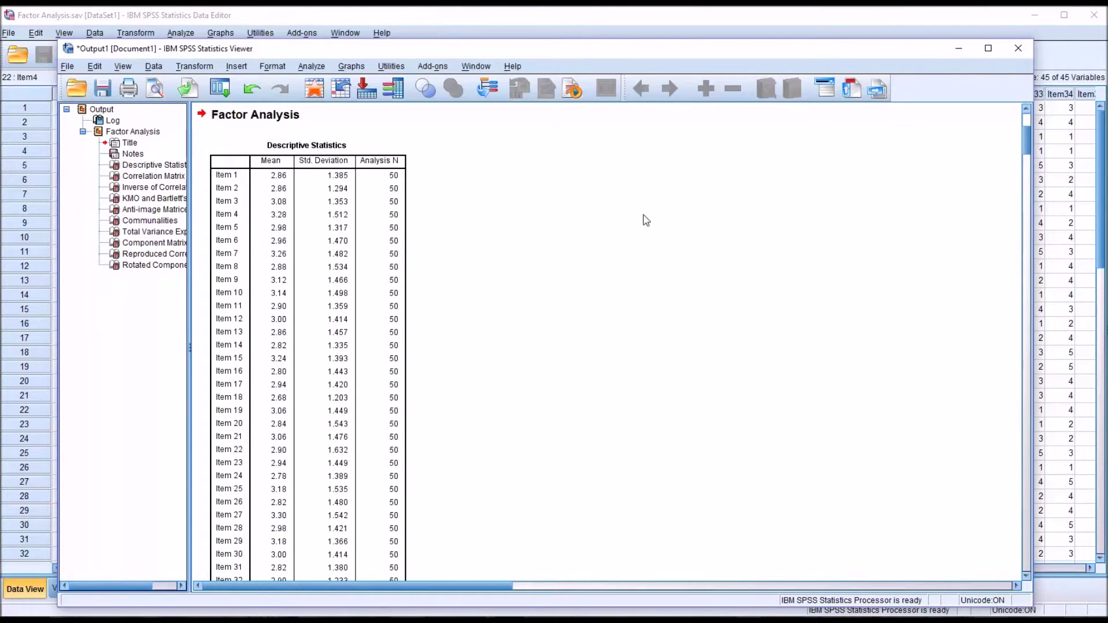
Examine the Descriptive Statistics table and the beginning of the Correlation Matrix in the factor analysis output.
{"action": "mouse_move", "coordinate": [1027, 151]}
{"action": "left_mouse_down"}
{"action": "mouse_move", "coordinate": [1027, 168]}
{"action": "mouse_move", "coordinate": [1027, 149]}
{"action": "left_mouse_up"}
{"action": "left_click", "coordinate": [320, 207]}
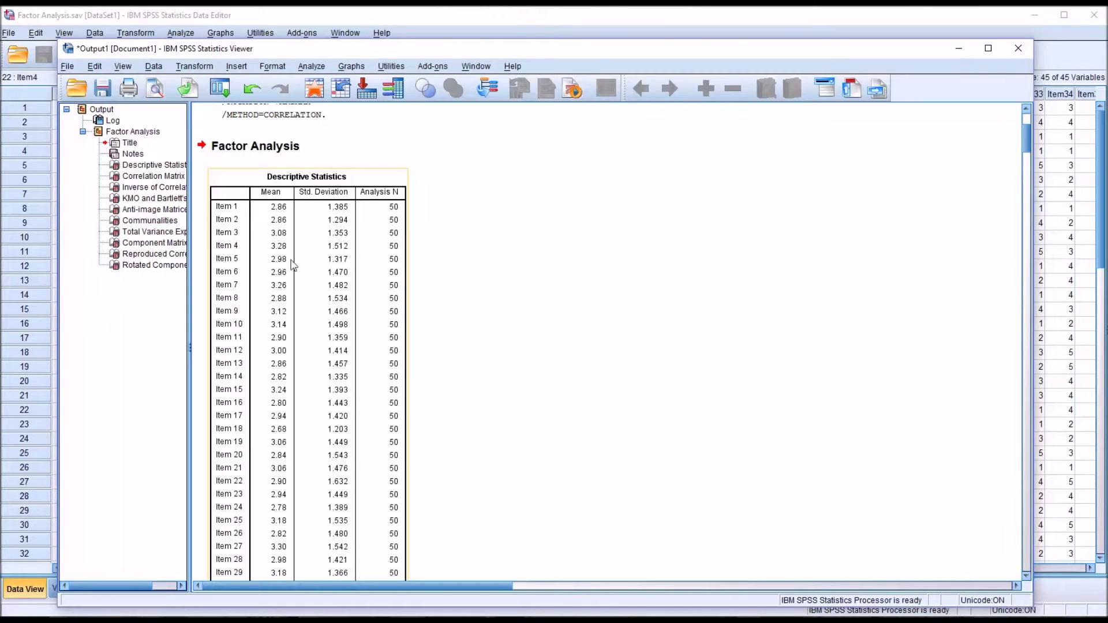
{"action": "left_click", "coordinate": [465, 287]}
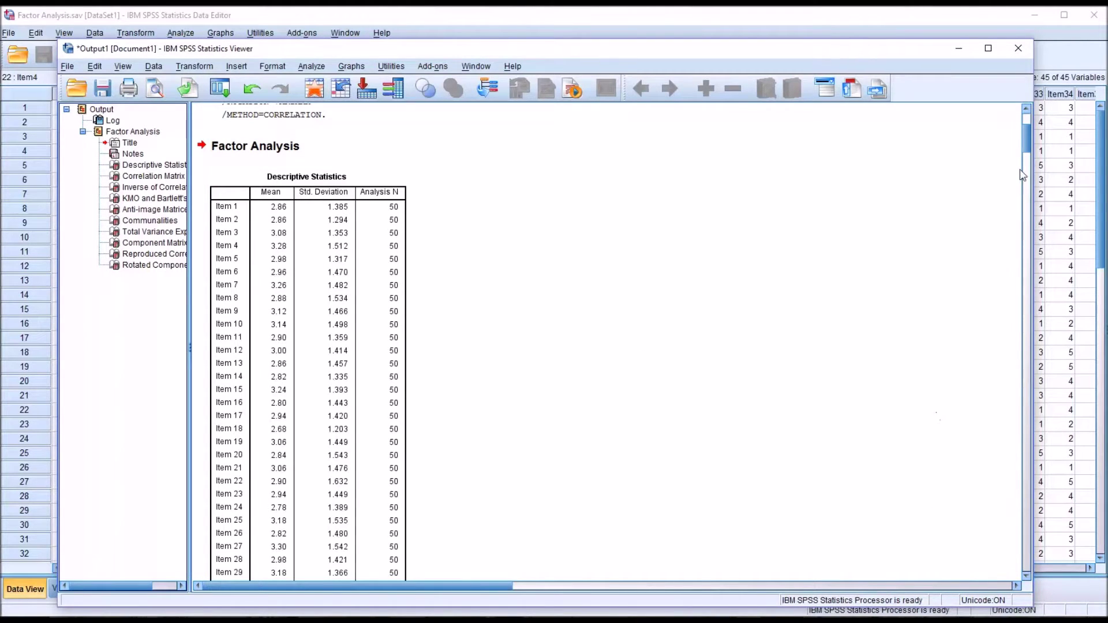
{"action": "left_click_drag", "start_coordinate": [1026, 144], "coordinate": [1024, 189]}
{"action": "left_click", "coordinate": [221, 217]}
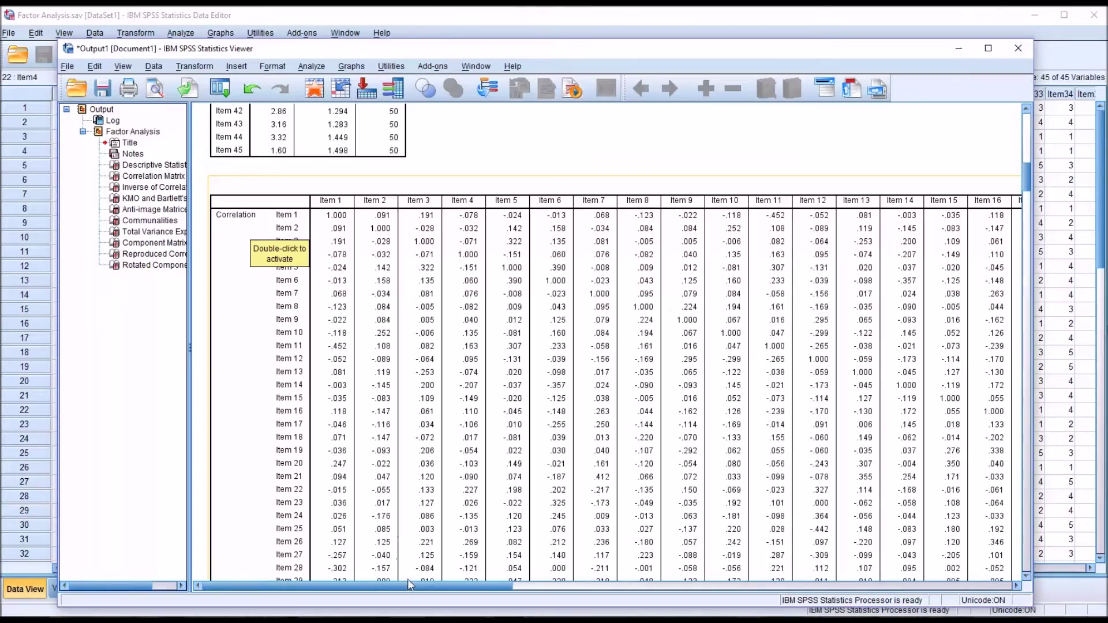
{"action": "left_click_drag", "start_coordinate": [408, 586], "coordinate": [384, 596]}
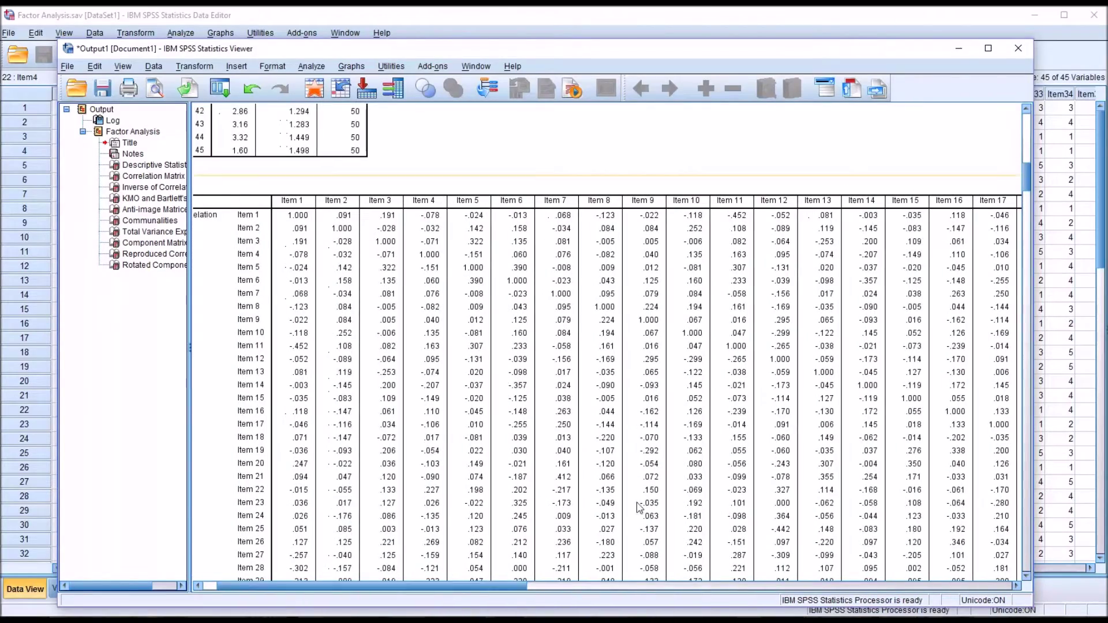
{"action": "mouse_move", "coordinate": [1030, 184]}
{"action": "left_mouse_down"}
{"action": "mouse_move", "coordinate": [1020, 248]}
{"action": "mouse_move", "coordinate": [1014, 183]}
{"action": "left_mouse_up"}
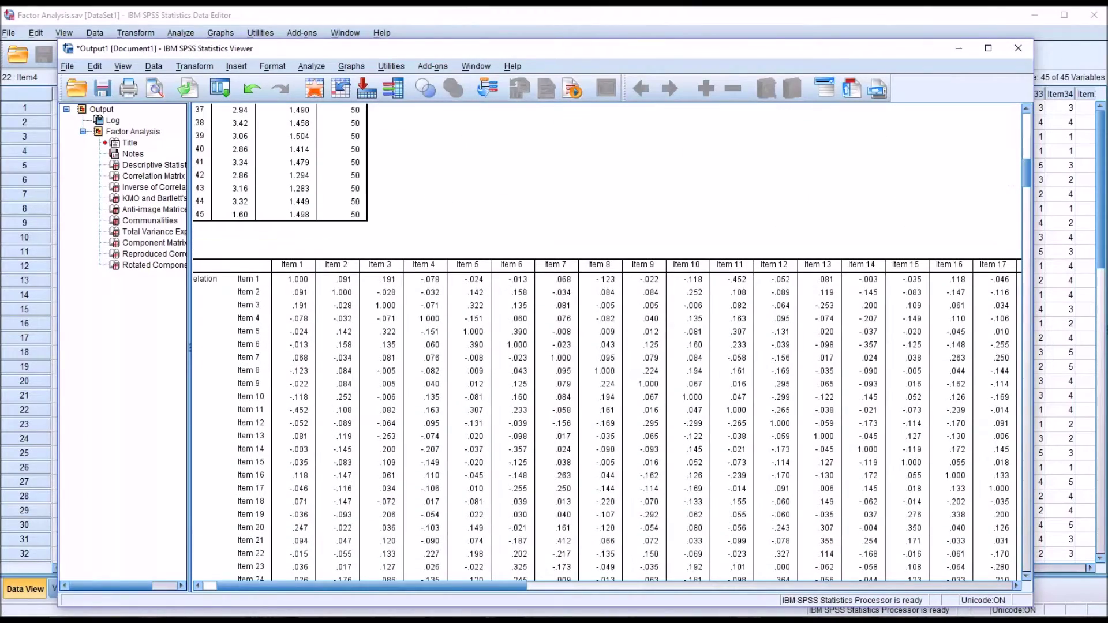
Open the print preview of the output and view the Descriptive Statistics pages up to page 3.
{"action": "left_click", "coordinate": [67, 68]}
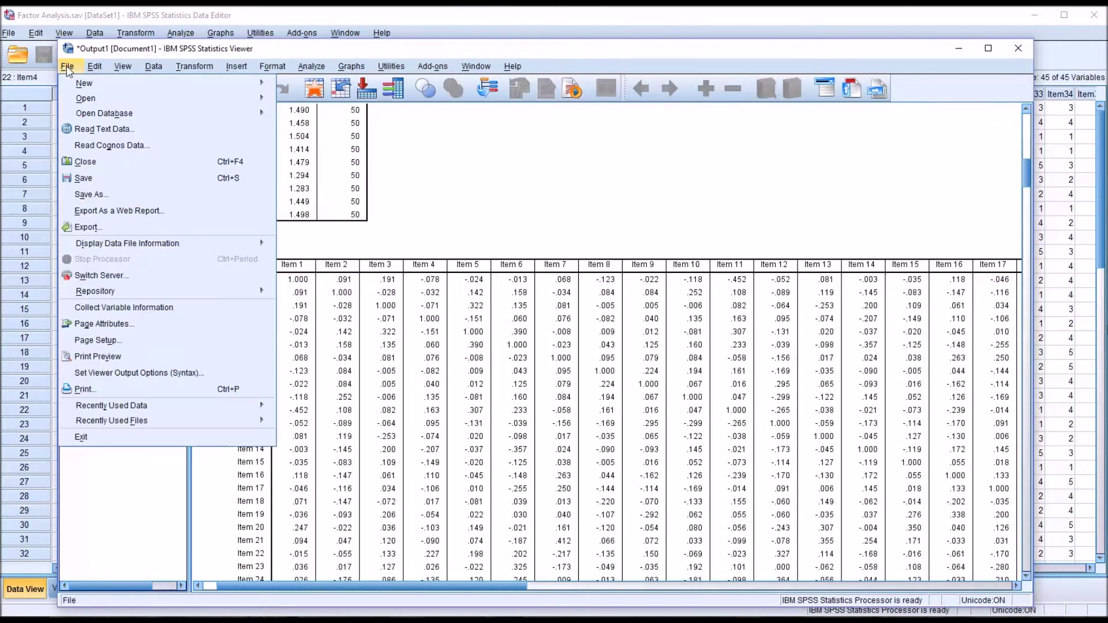
{"action": "left_click", "coordinate": [118, 358]}
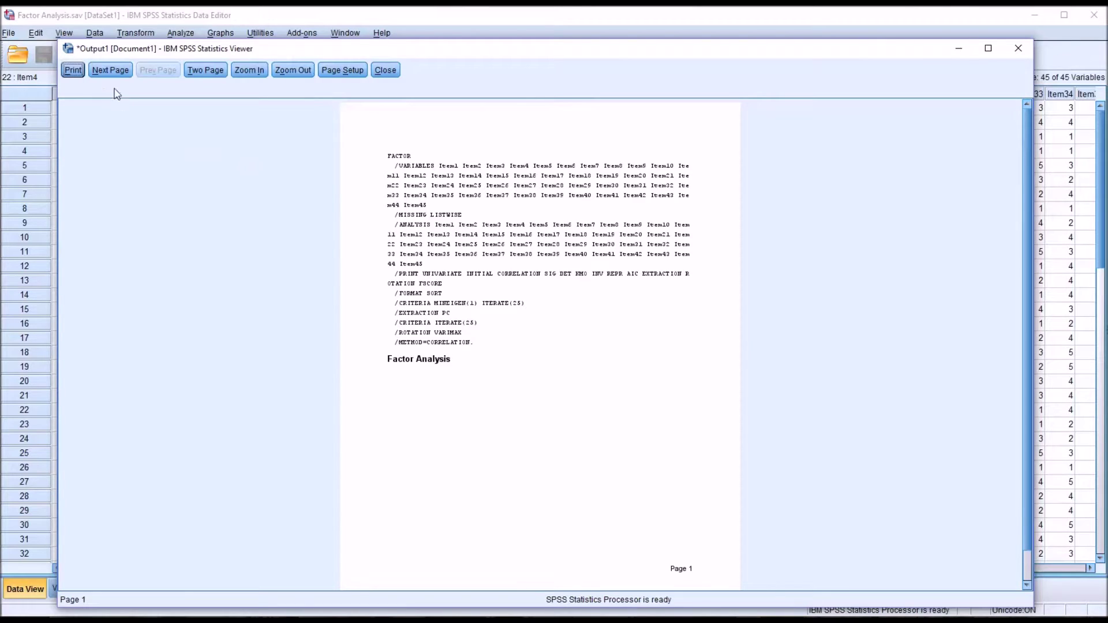
{"action": "left_click", "coordinate": [113, 71]}
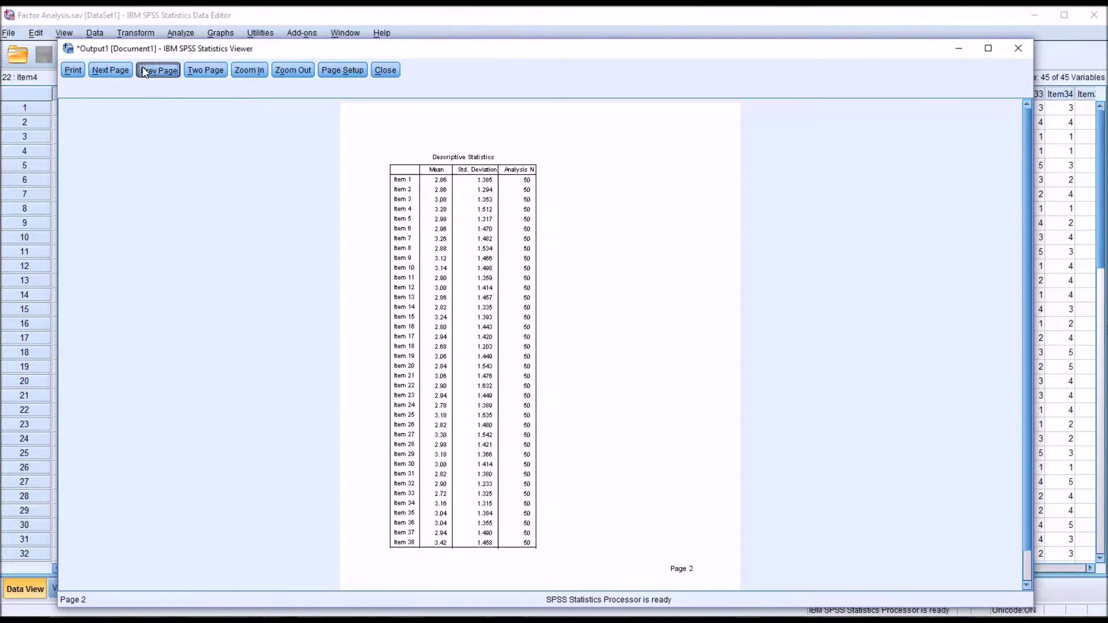
{"action": "left_click", "coordinate": [158, 70]}
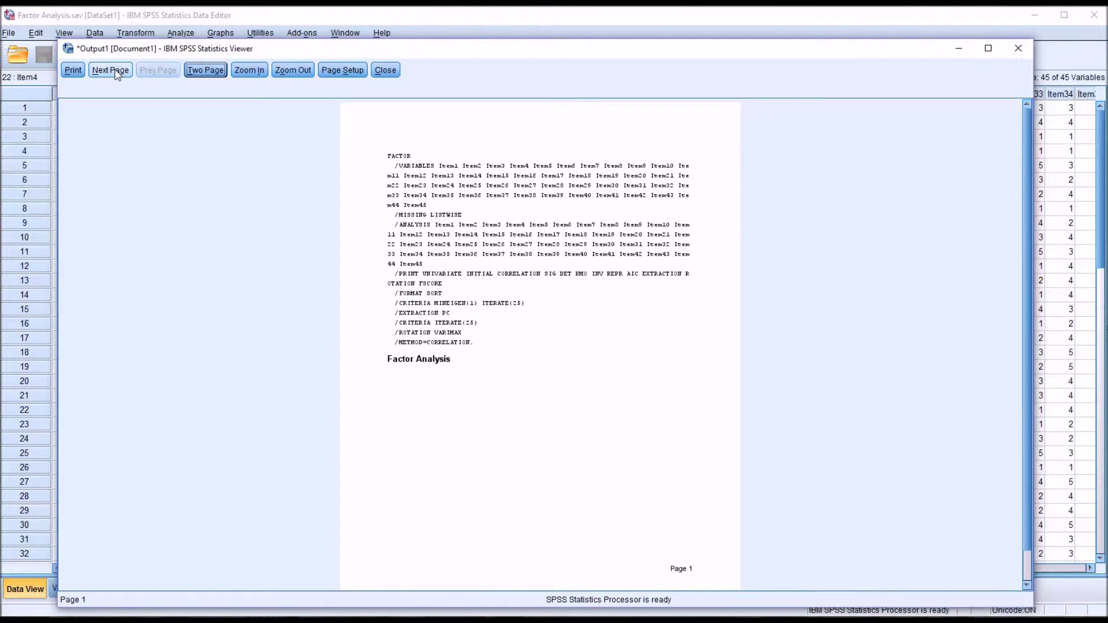
{"action": "left_click", "coordinate": [115, 71]}
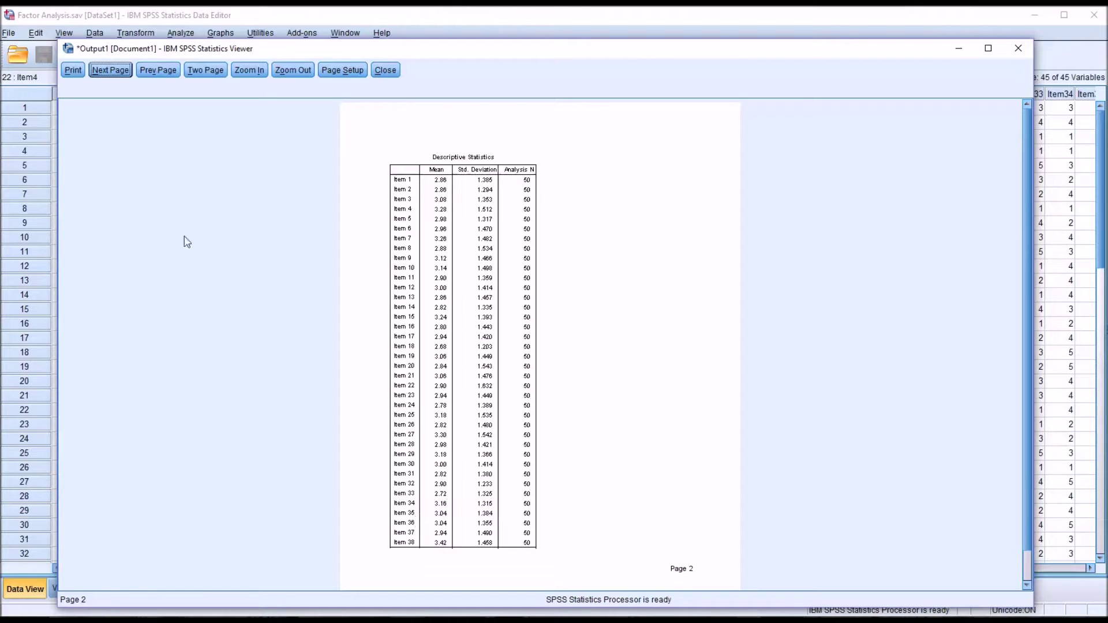
{"action": "left_click", "coordinate": [110, 72]}
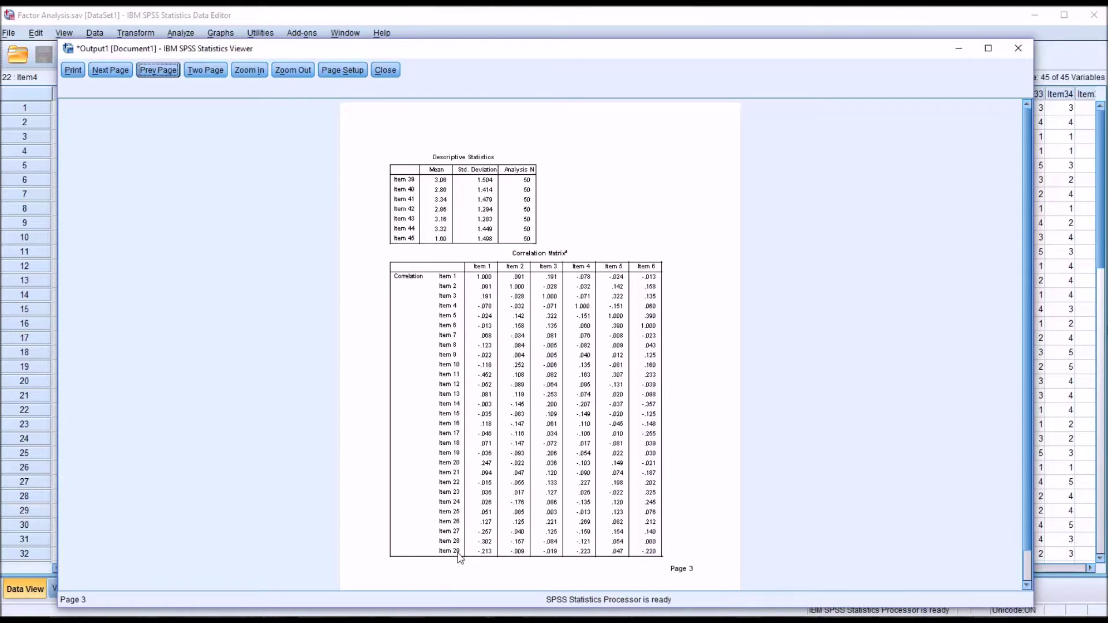
Page through the Correlation Matrix in the print preview up to page 16, examining the correlations and one-tailed significance values.
{"action": "left_click", "coordinate": [117, 74]}
{"action": "left_click", "coordinate": [118, 75]}
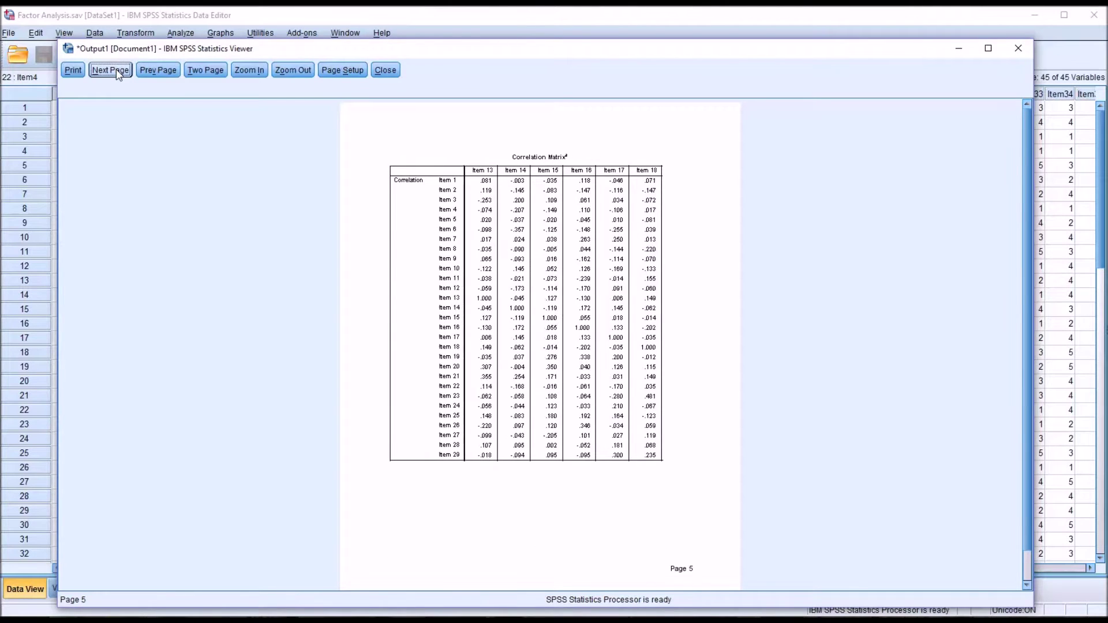
{"action": "left_click", "coordinate": [116, 68]}
{"action": "left_click", "coordinate": [116, 68]}
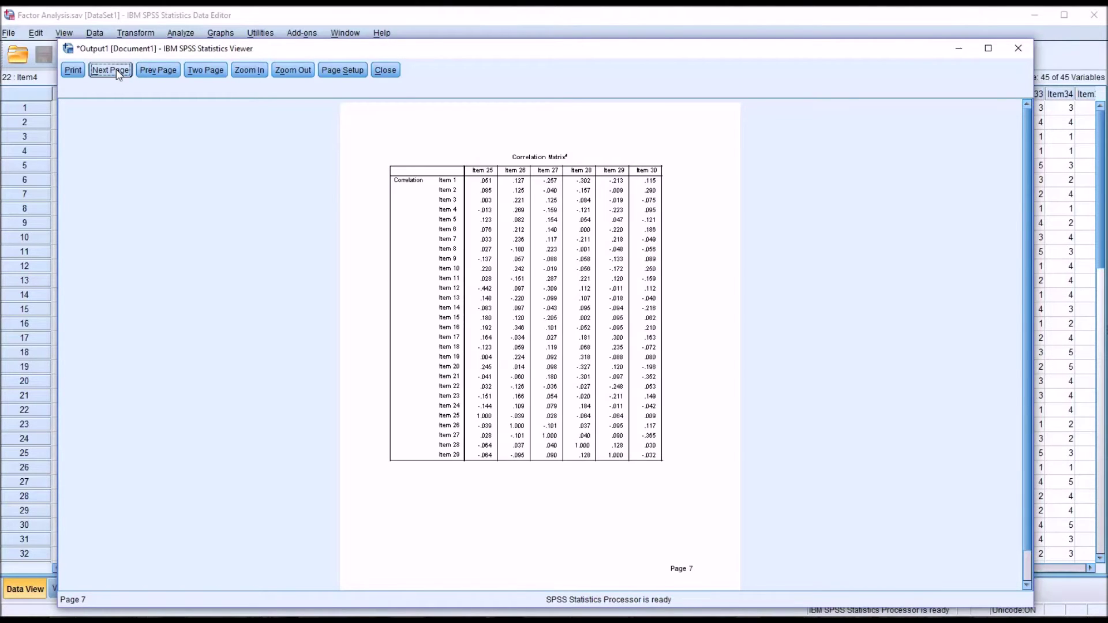
{"action": "left_click", "coordinate": [116, 68]}
{"action": "left_click", "coordinate": [116, 68]}
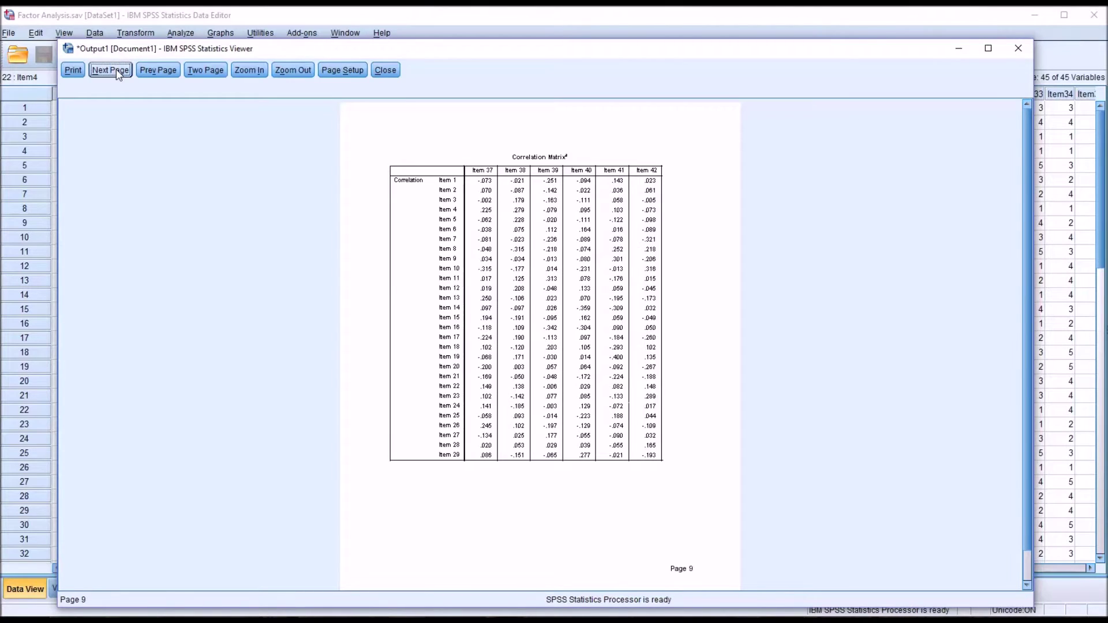
{"action": "left_click", "coordinate": [116, 68]}
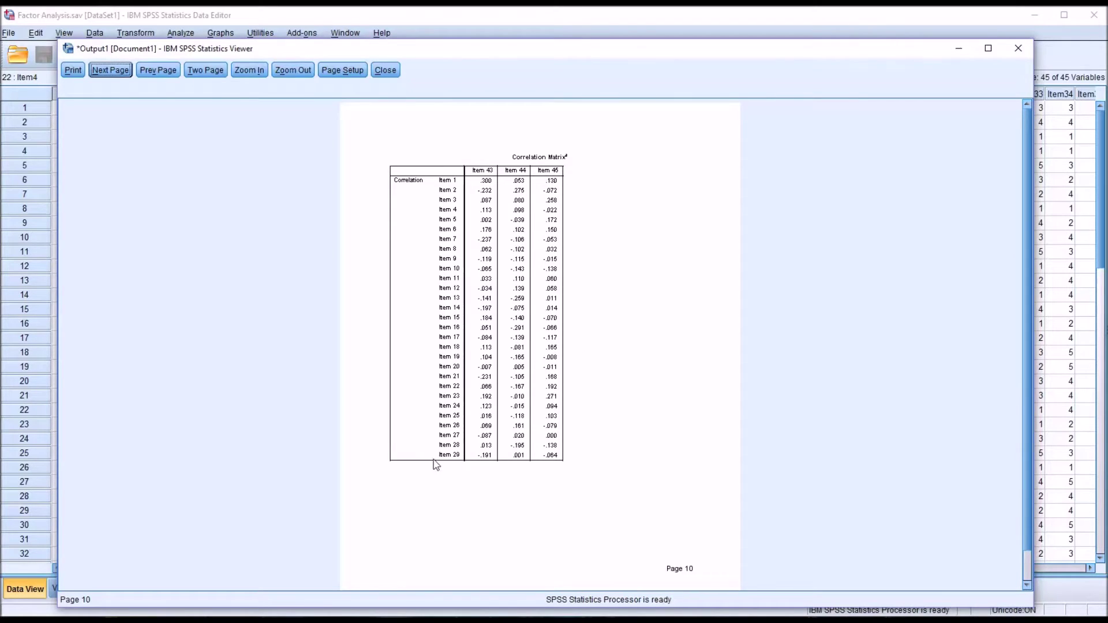
{"action": "left_click", "coordinate": [109, 70]}
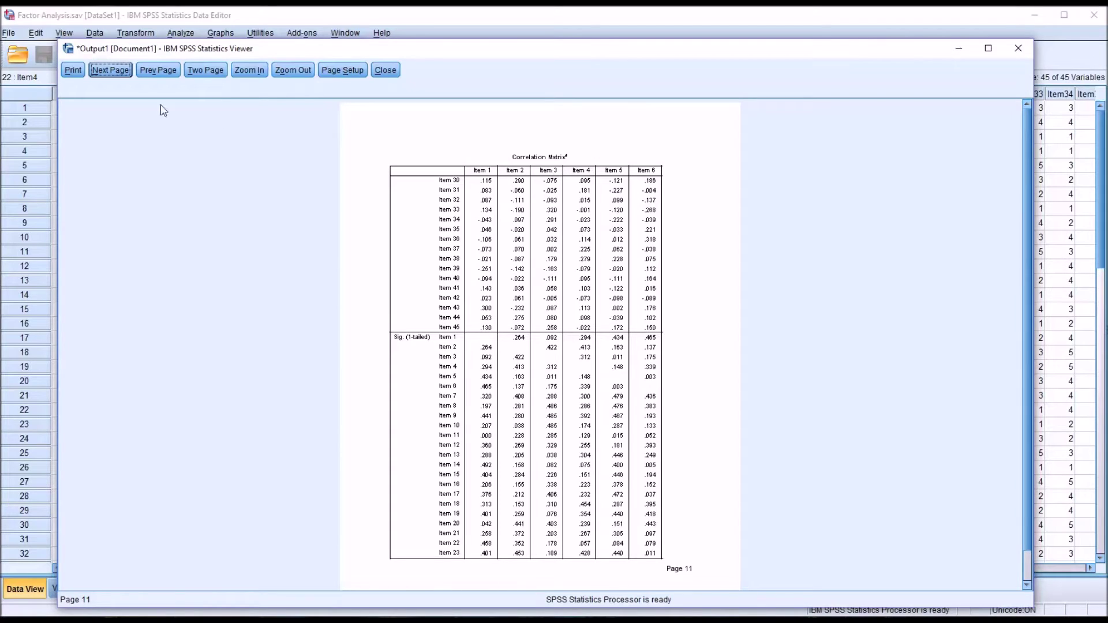
{"action": "left_click", "coordinate": [110, 72]}
{"action": "left_click", "coordinate": [111, 72]}
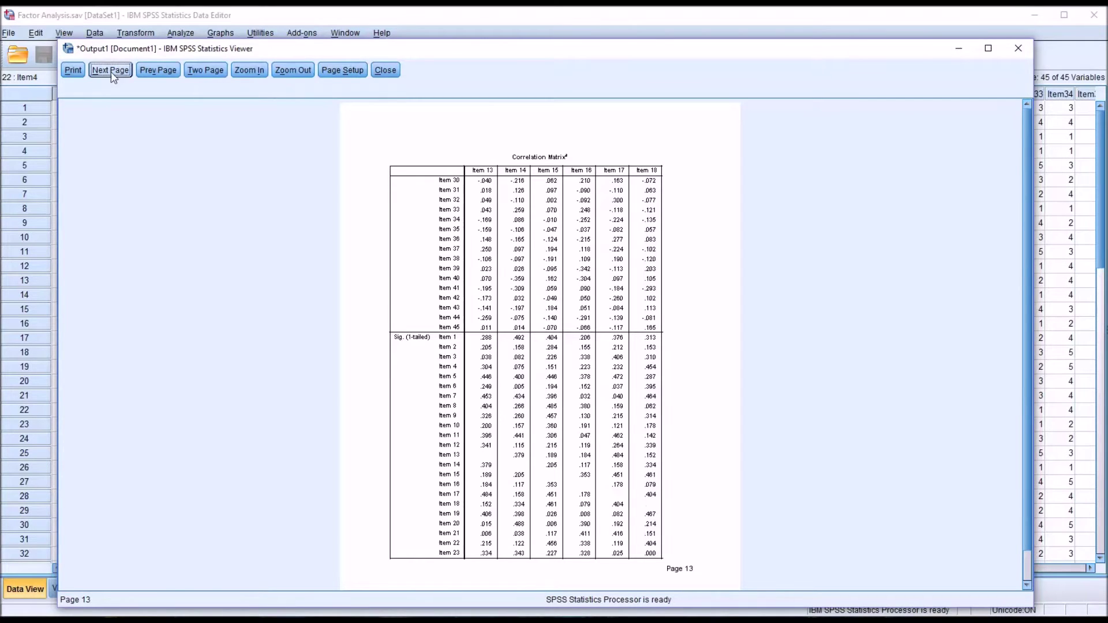
{"action": "left_click", "coordinate": [111, 71]}
{"action": "left_click", "coordinate": [111, 71]}
{"action": "left_click", "coordinate": [111, 71]}
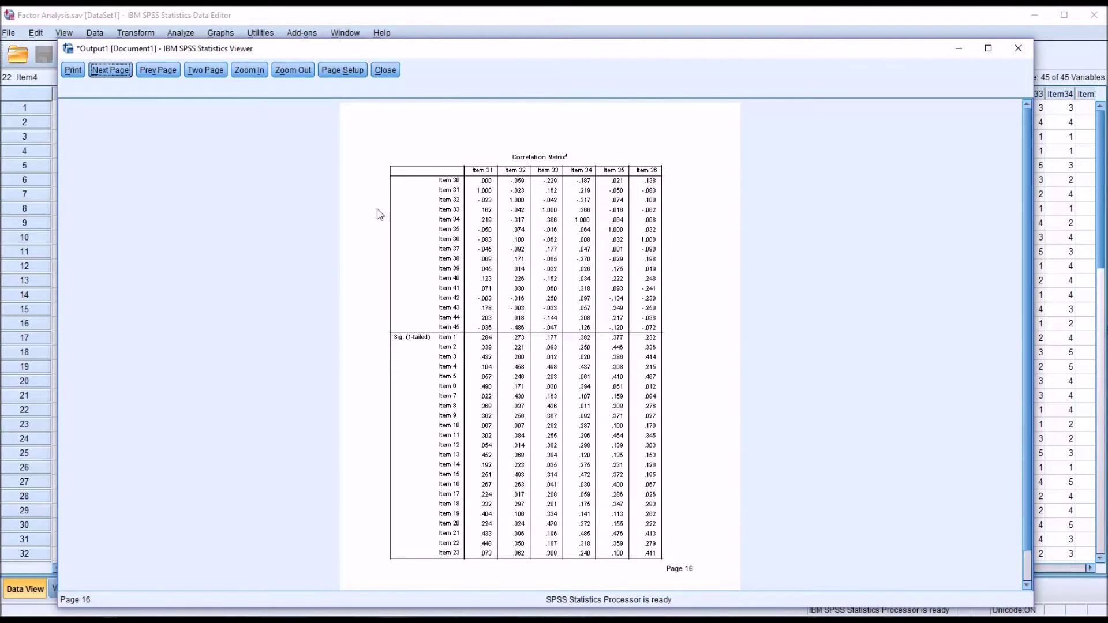
Leave the print preview and open the Descriptive Statistics table for editing in its own pivot table window.
{"action": "left_click", "coordinate": [385, 71]}
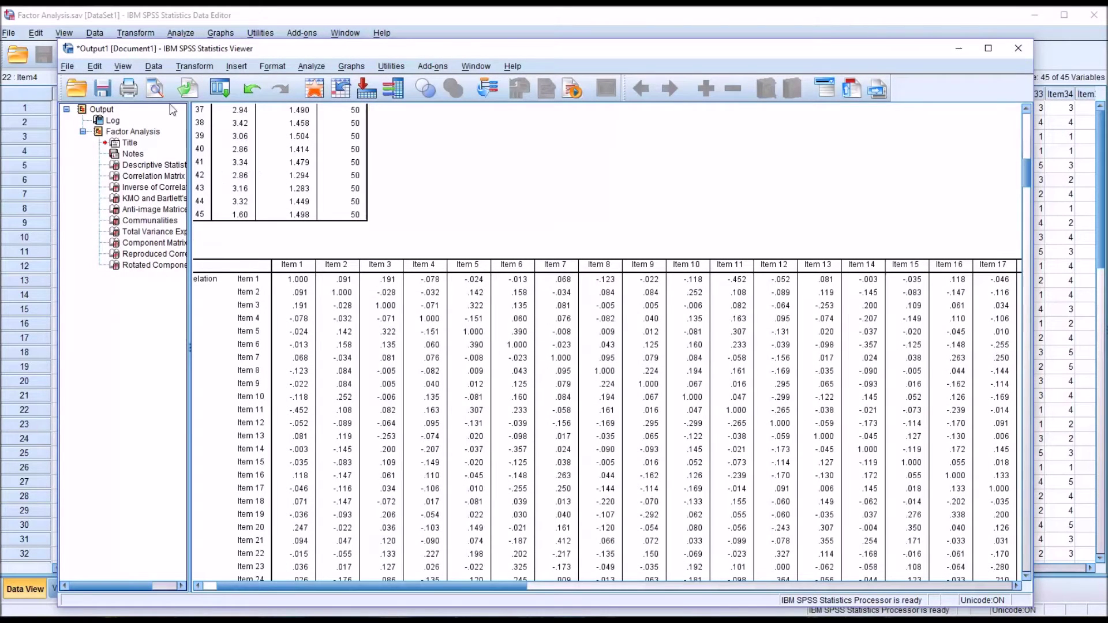
{"action": "left_click_drag", "start_coordinate": [347, 585], "coordinate": [320, 586]}
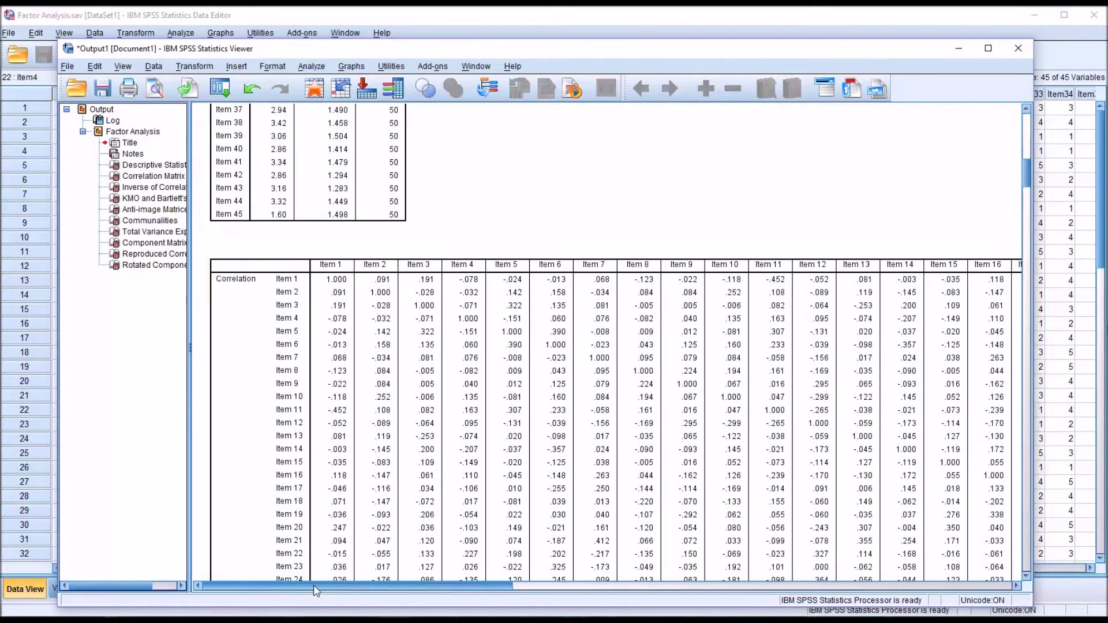
{"action": "left_click_drag", "start_coordinate": [1026, 175], "coordinate": [1026, 149]}
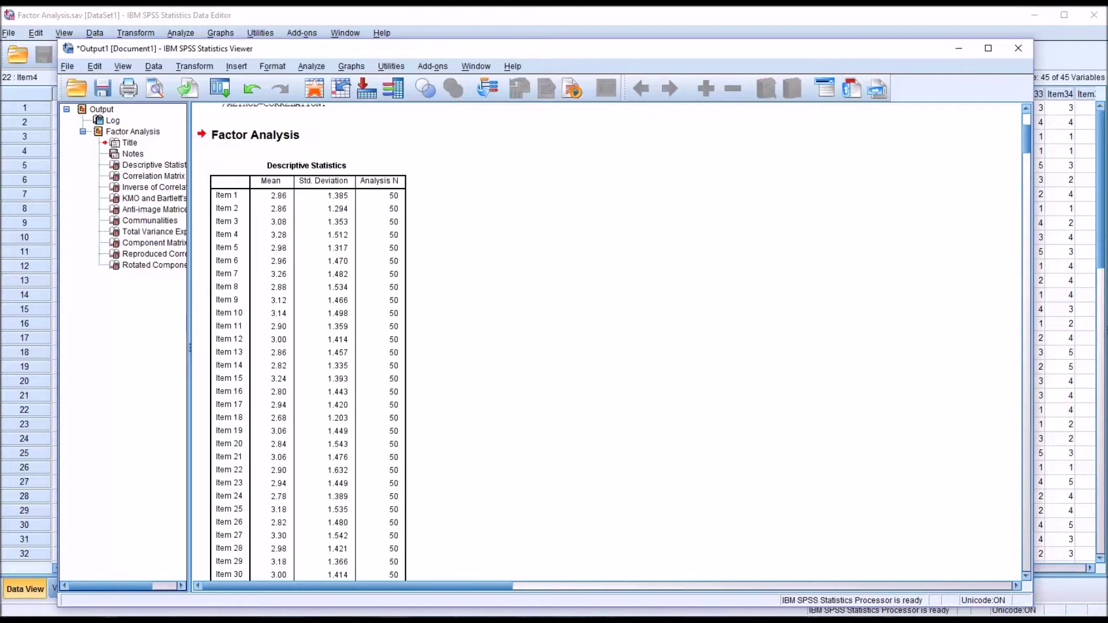
{"action": "left_click", "coordinate": [270, 299]}
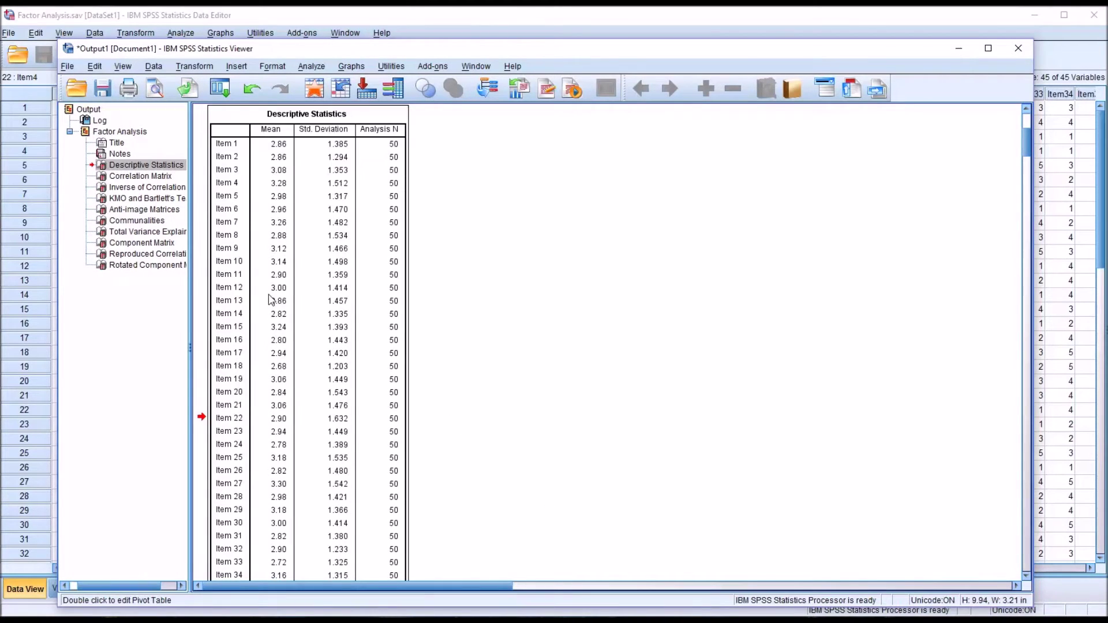
{"action": "double_click", "coordinate": [270, 299]}
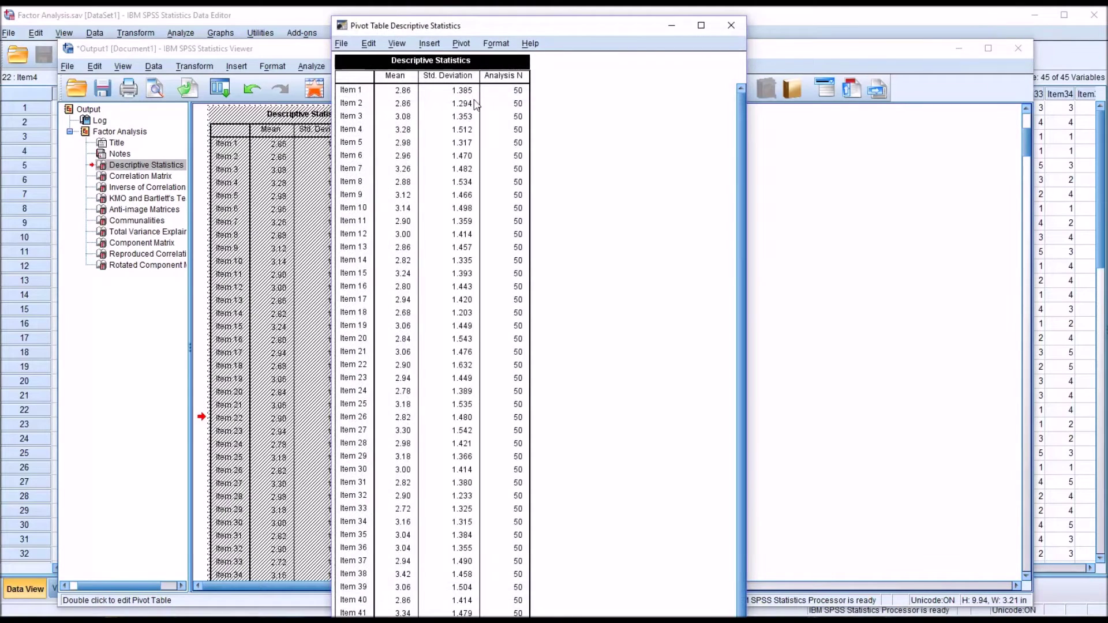
{"action": "left_click_drag", "start_coordinate": [502, 18], "coordinate": [506, 45]}
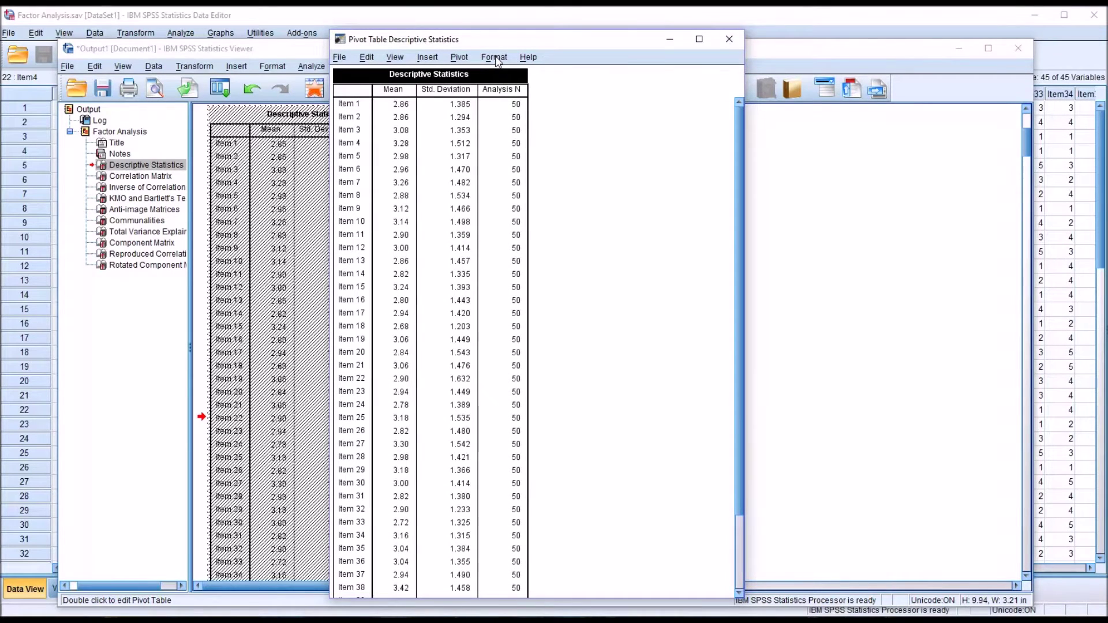
Set the Descriptive Statistics table's printing properties to rescale a long table to fit the page, and close the table editor.
{"action": "left_click", "coordinate": [495, 58]}
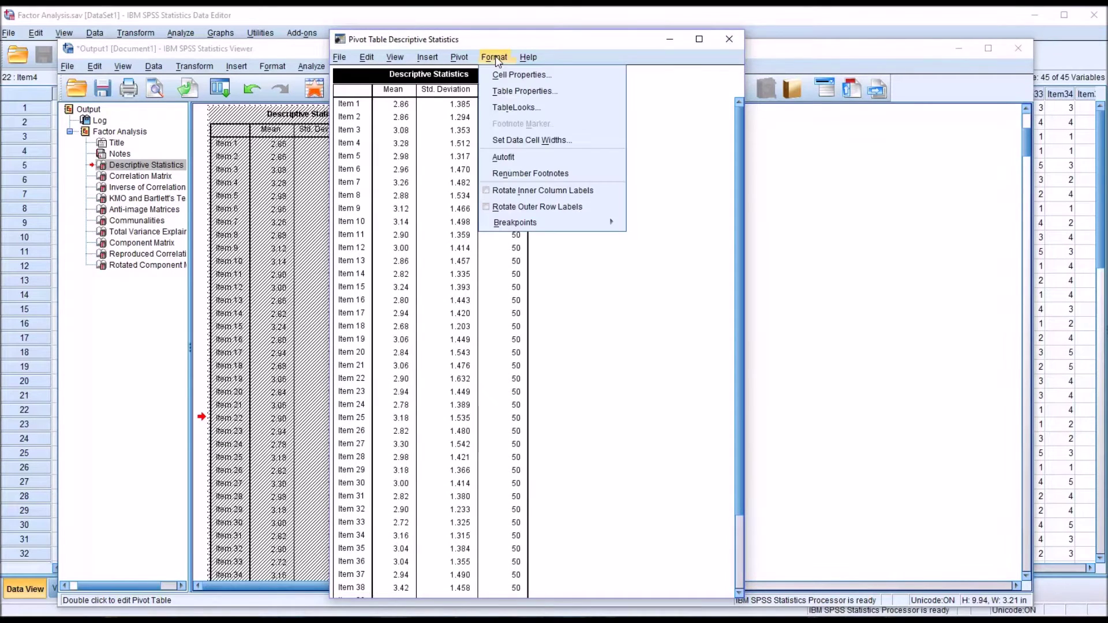
{"action": "left_click", "coordinate": [531, 92]}
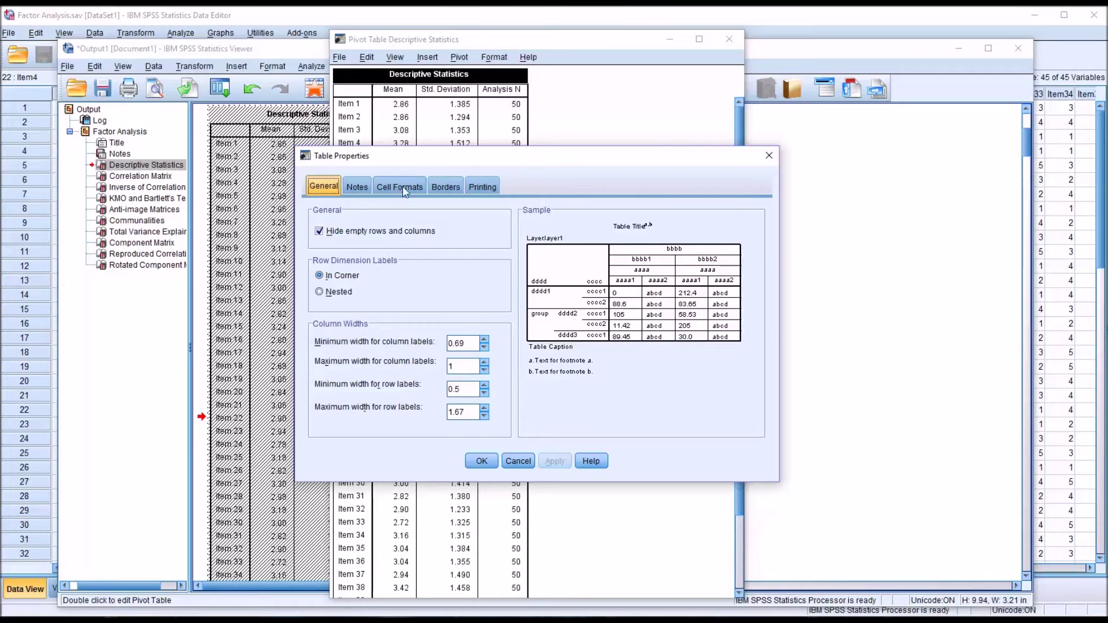
{"action": "left_click", "coordinate": [482, 187]}
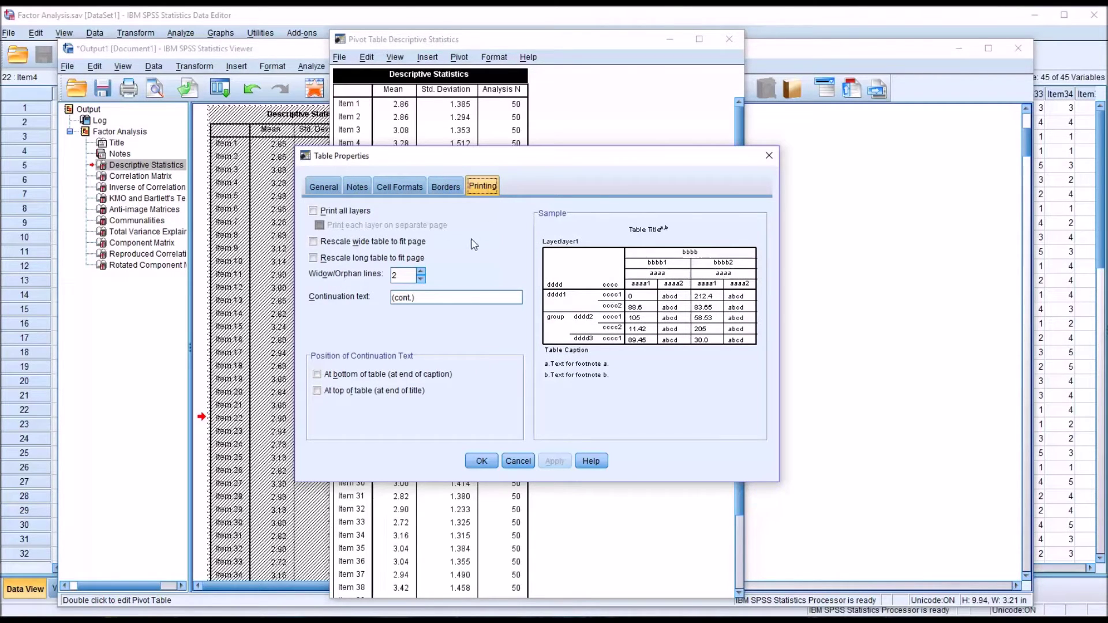
{"action": "left_click", "coordinate": [314, 258]}
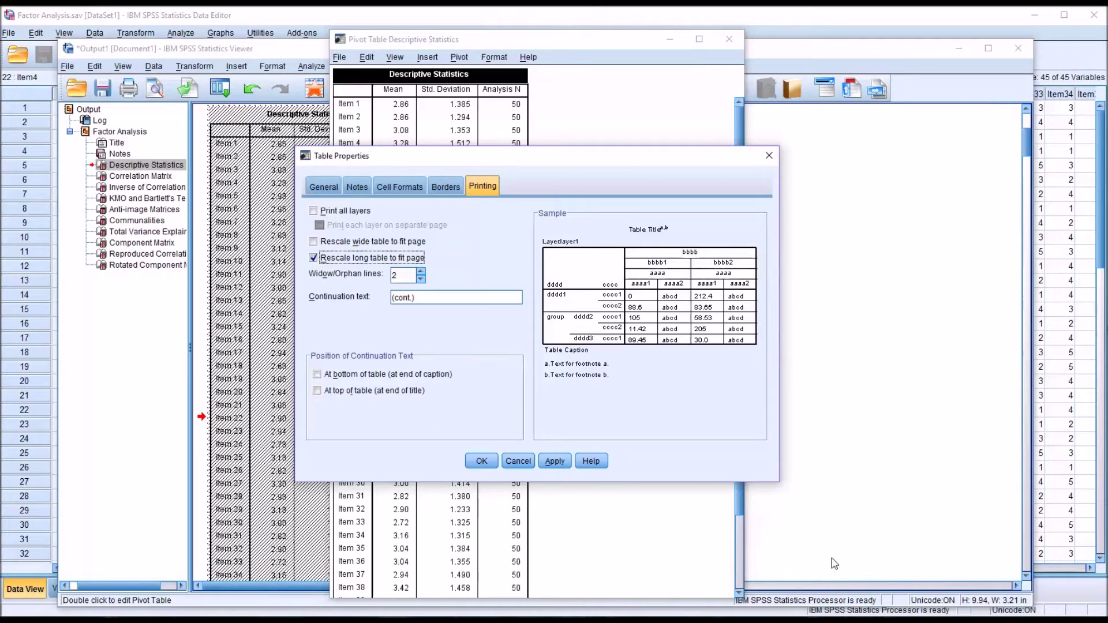
{"action": "left_click", "coordinate": [553, 462]}
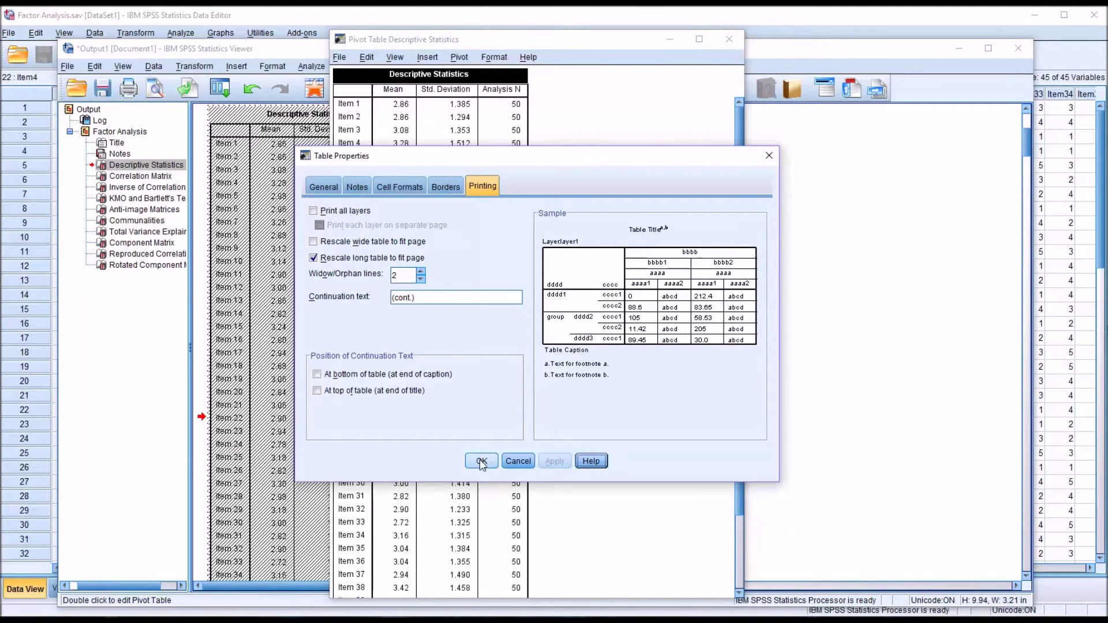
{"action": "left_click", "coordinate": [481, 461]}
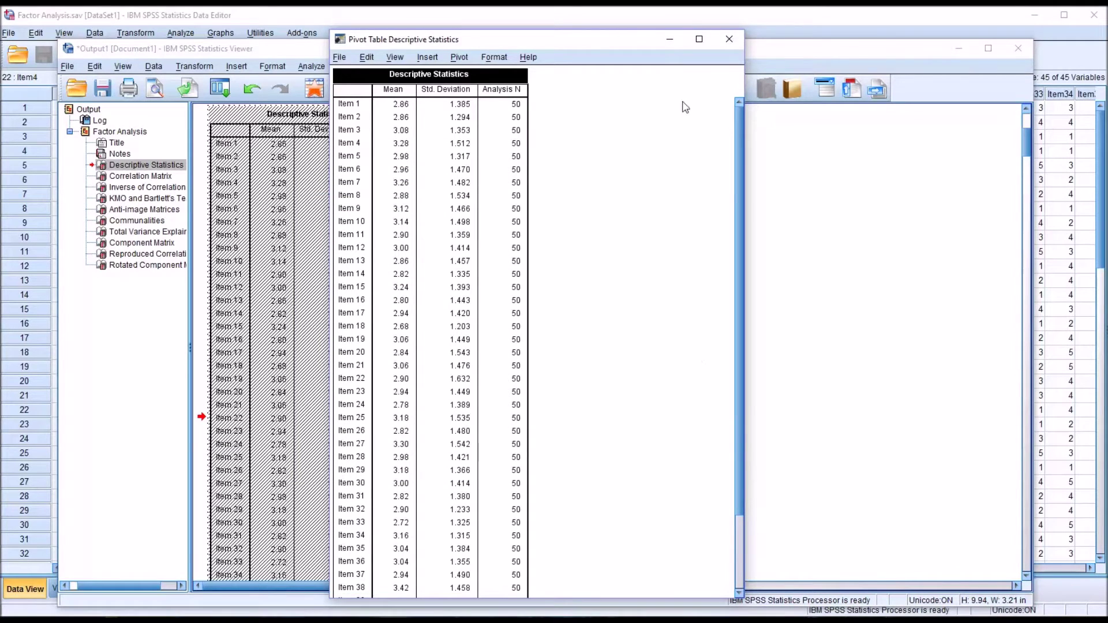
{"action": "left_click", "coordinate": [729, 39]}
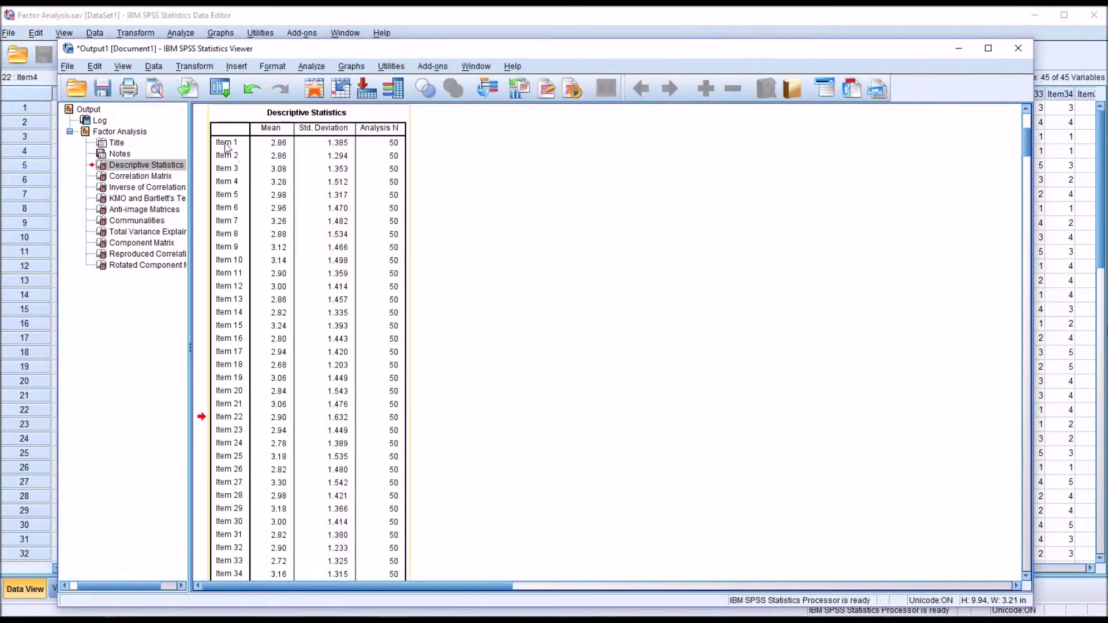
Check the Descriptive Statistics table in the print preview at higher magnification, and close the preview.
{"action": "left_click", "coordinate": [67, 67]}
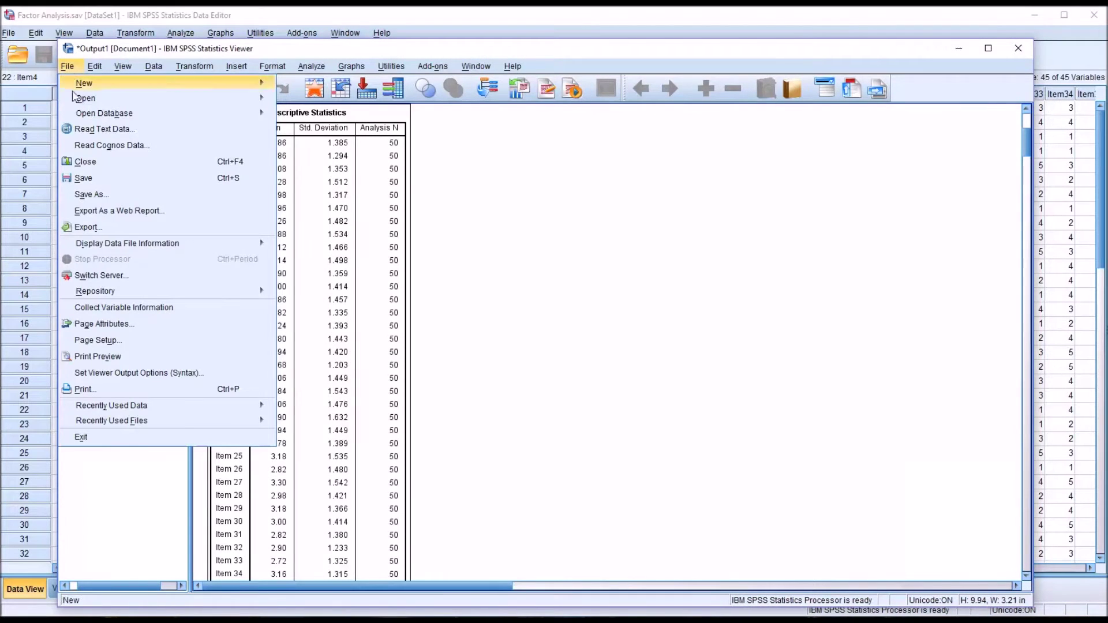
{"action": "left_click", "coordinate": [98, 356]}
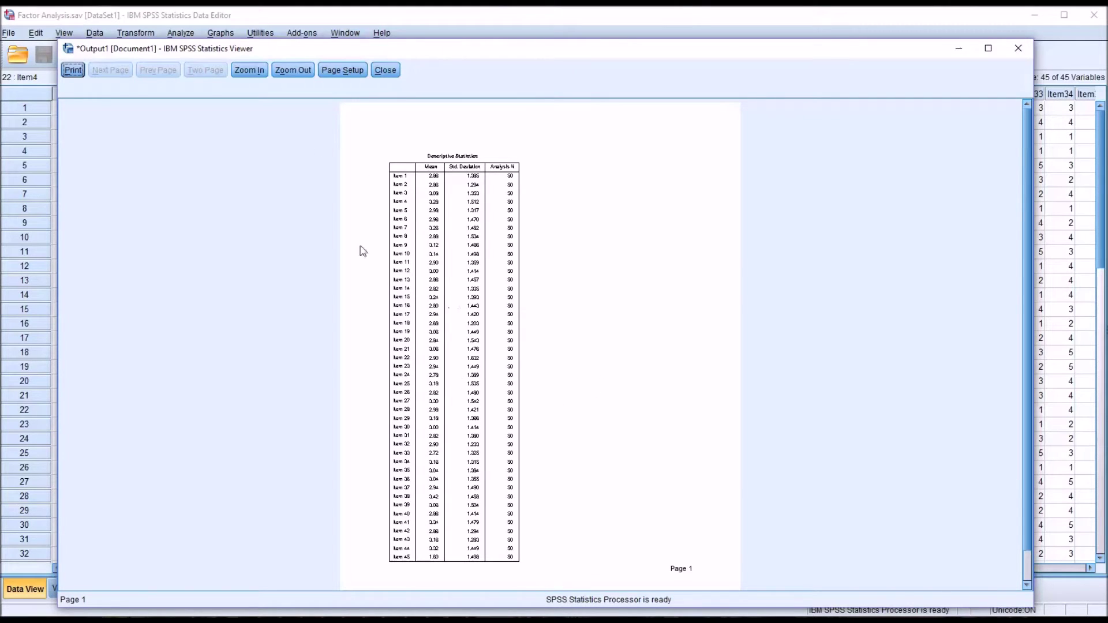
{"action": "left_click", "coordinate": [248, 71]}
{"action": "left_click", "coordinate": [249, 71]}
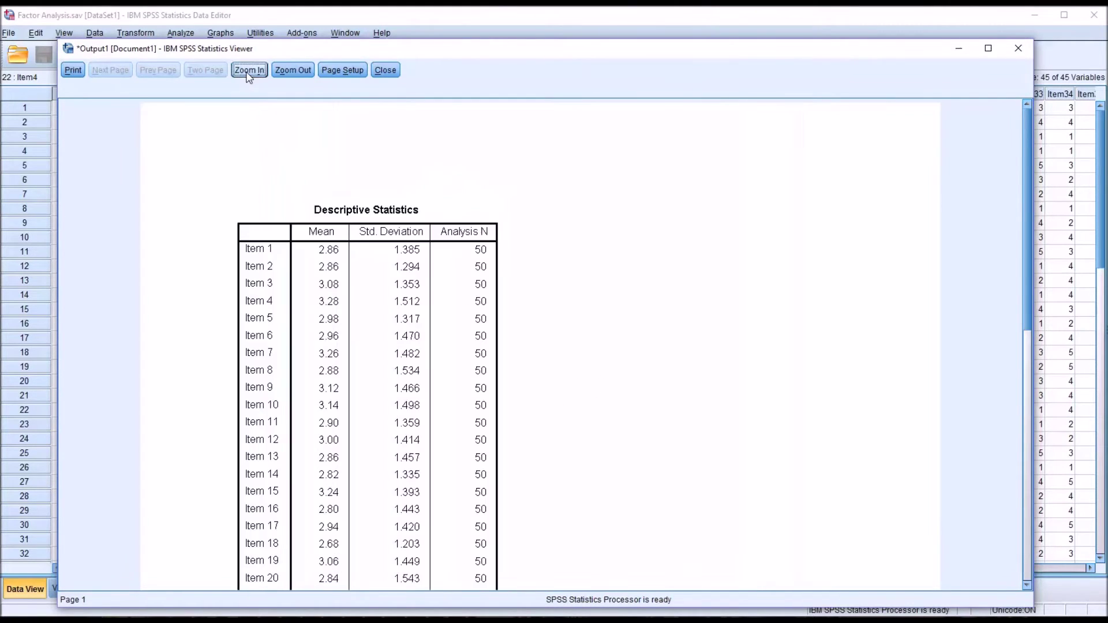
{"action": "left_click", "coordinate": [249, 71]}
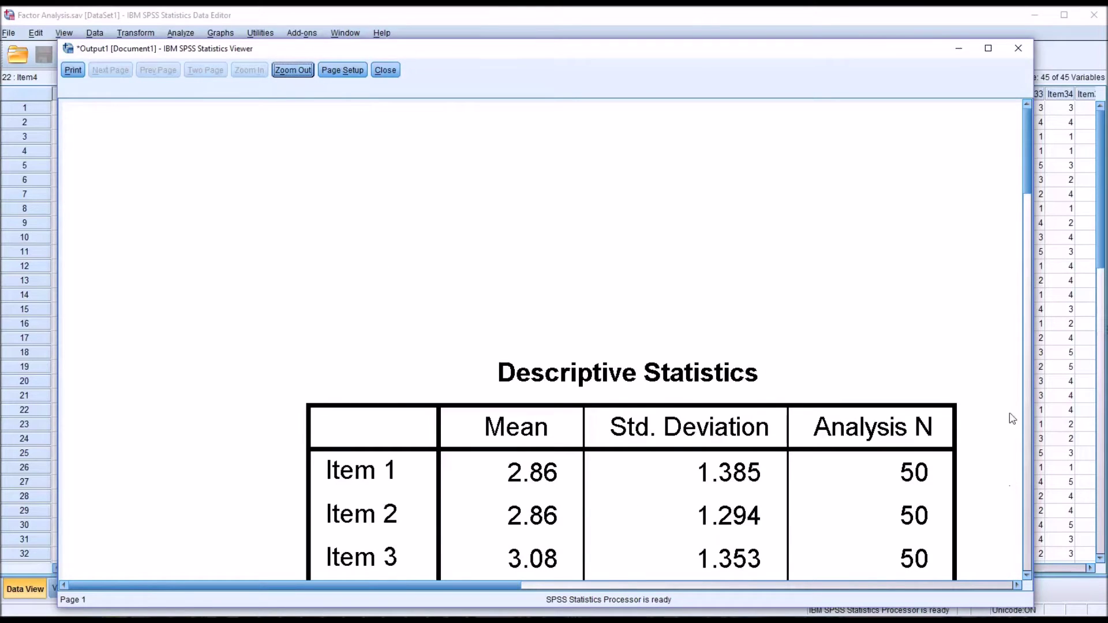
{"action": "left_click_drag", "start_coordinate": [1027, 193], "coordinate": [1027, 228]}
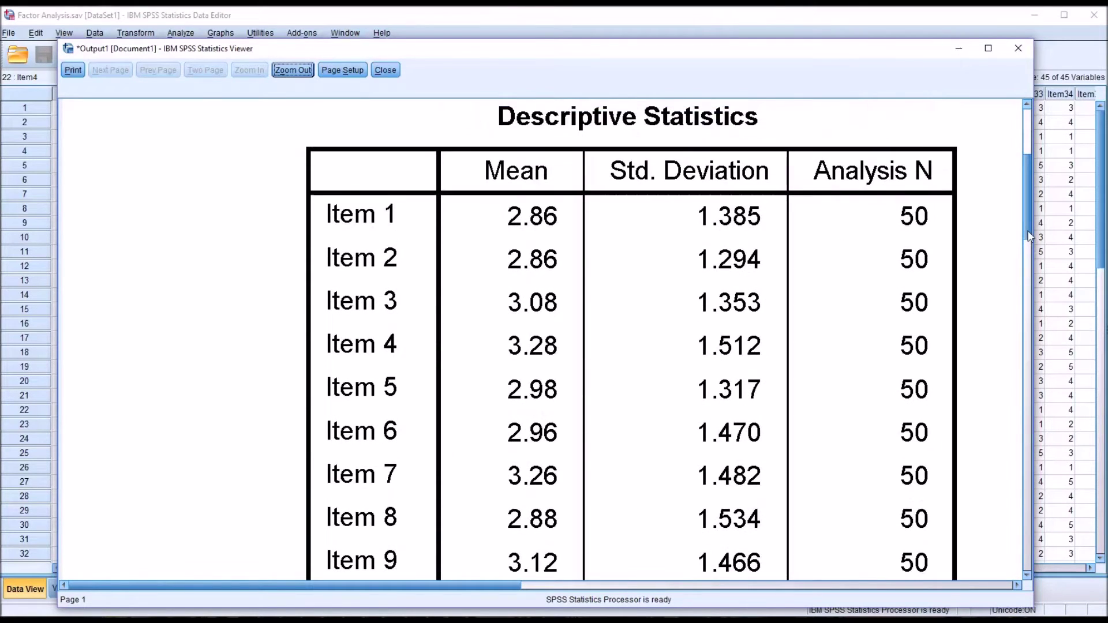
{"action": "left_click", "coordinate": [386, 71]}
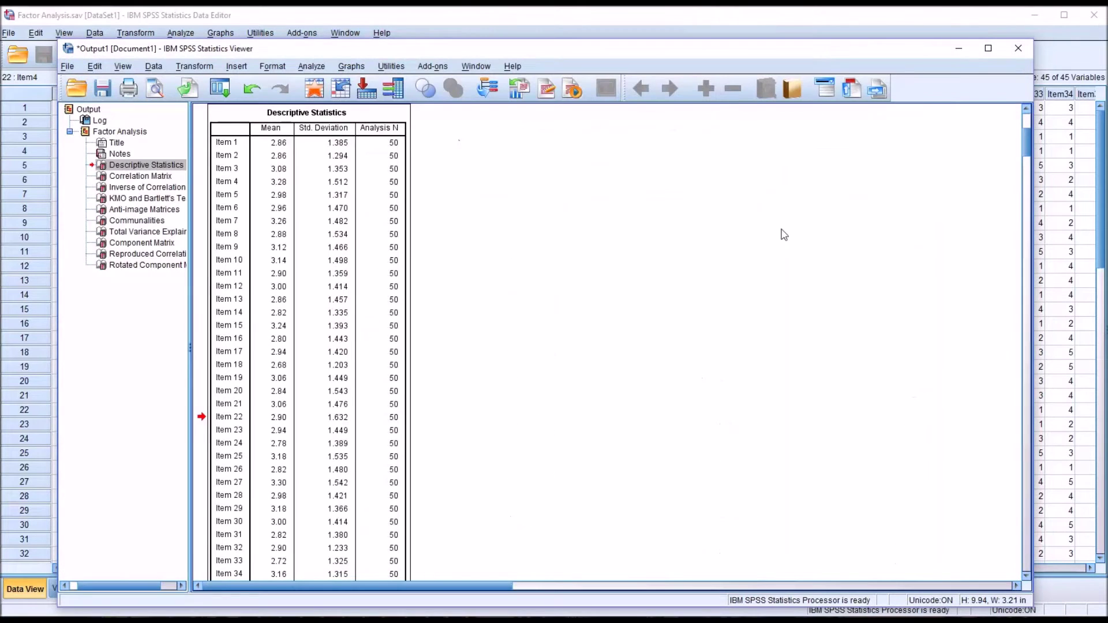
Open the Correlation Matrix for editing in its own pivot table window and reposition that window.
{"action": "left_click_drag", "start_coordinate": [1027, 141], "coordinate": [1028, 175]}
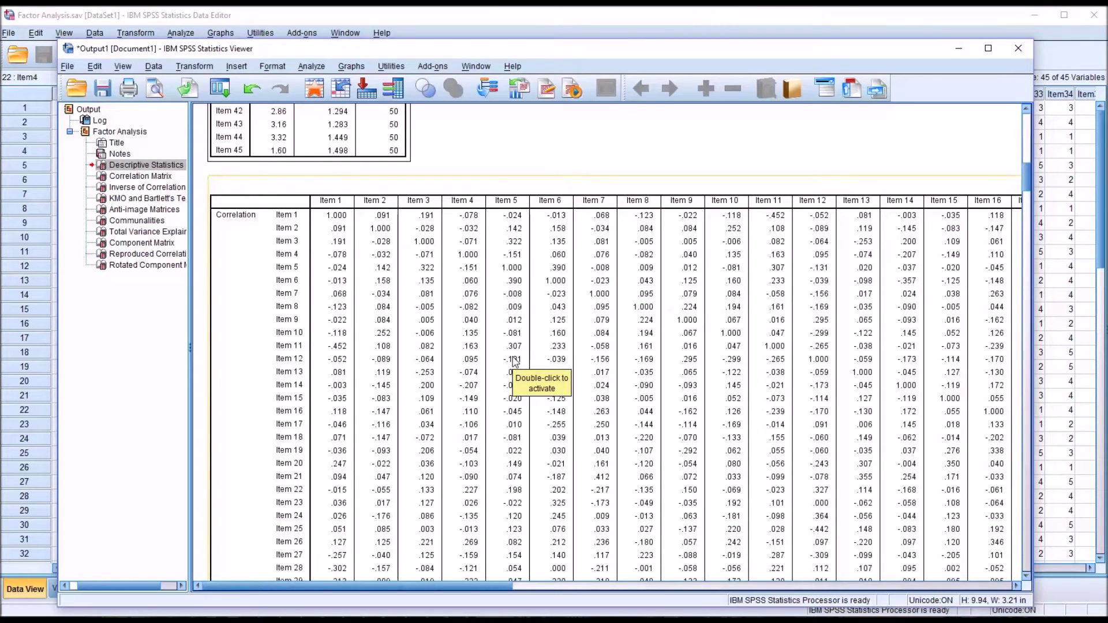
{"action": "scroll", "coordinate": [508, 381], "scroll_direction": "down", "scroll_amount": 3}
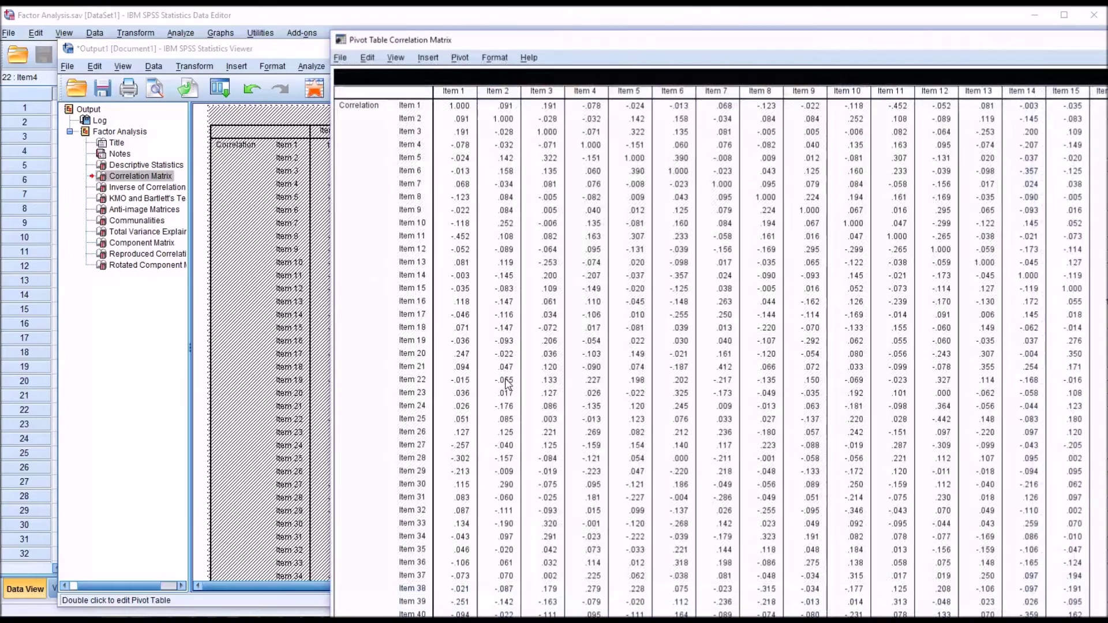
{"action": "left_click_drag", "start_coordinate": [566, 39], "coordinate": [373, 46]}
{"action": "left_click_drag", "start_coordinate": [104, 38], "coordinate": [283, 138]}
{"action": "left_click_drag", "start_coordinate": [474, 146], "coordinate": [272, 58]}
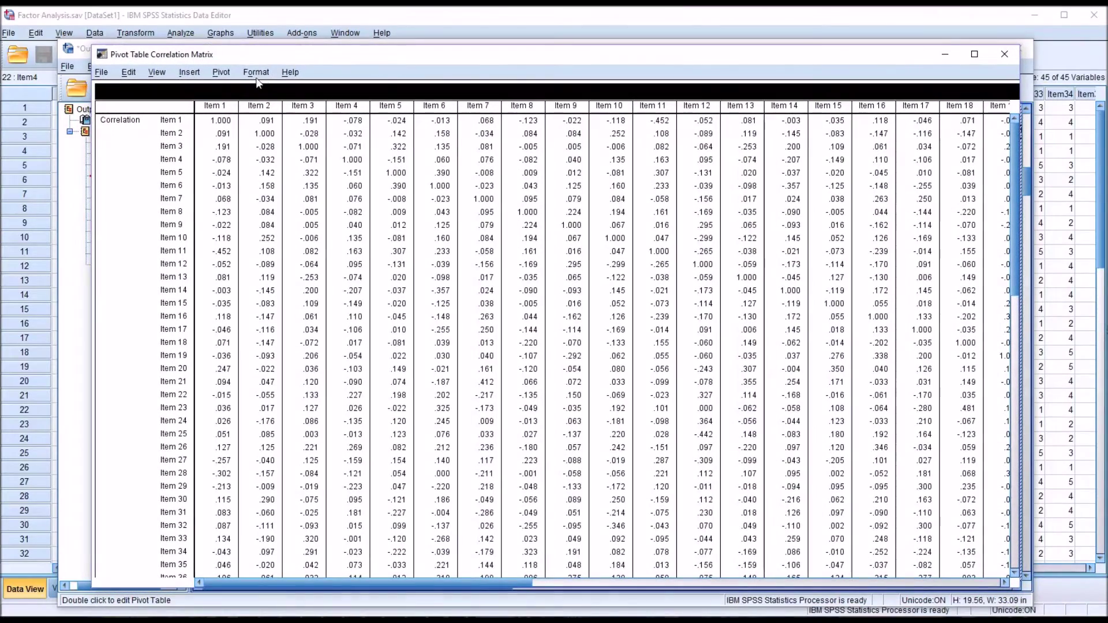
Set the Correlation Matrix's printing properties to rescale both wide and long tables to fit the page, and close the table editor.
{"action": "left_click", "coordinate": [255, 72]}
{"action": "left_click", "coordinate": [271, 107]}
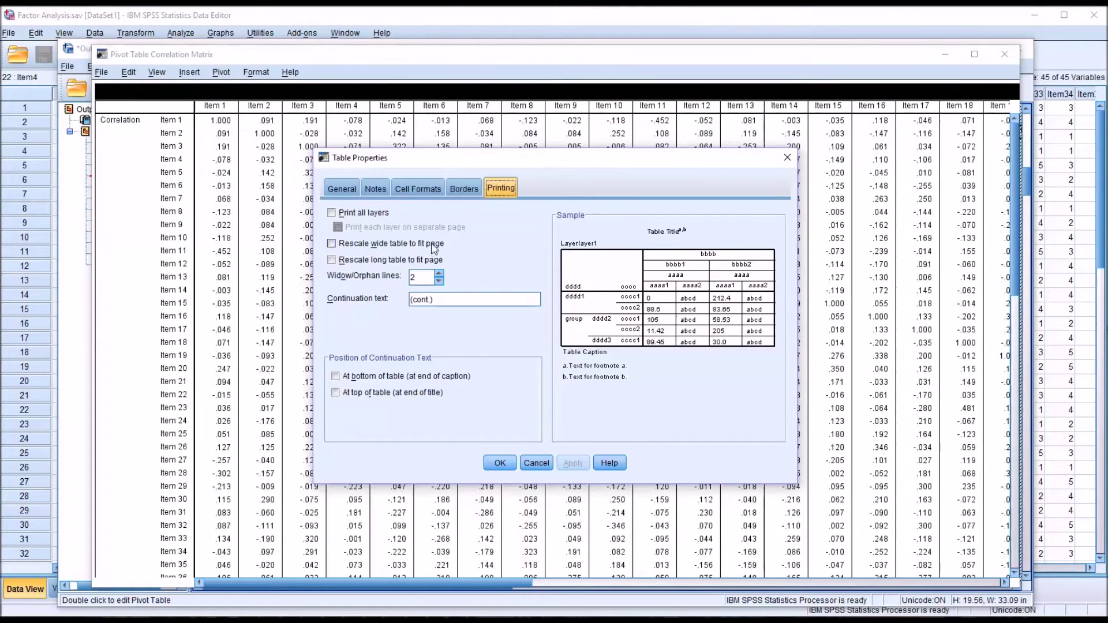
{"action": "left_click", "coordinate": [331, 245]}
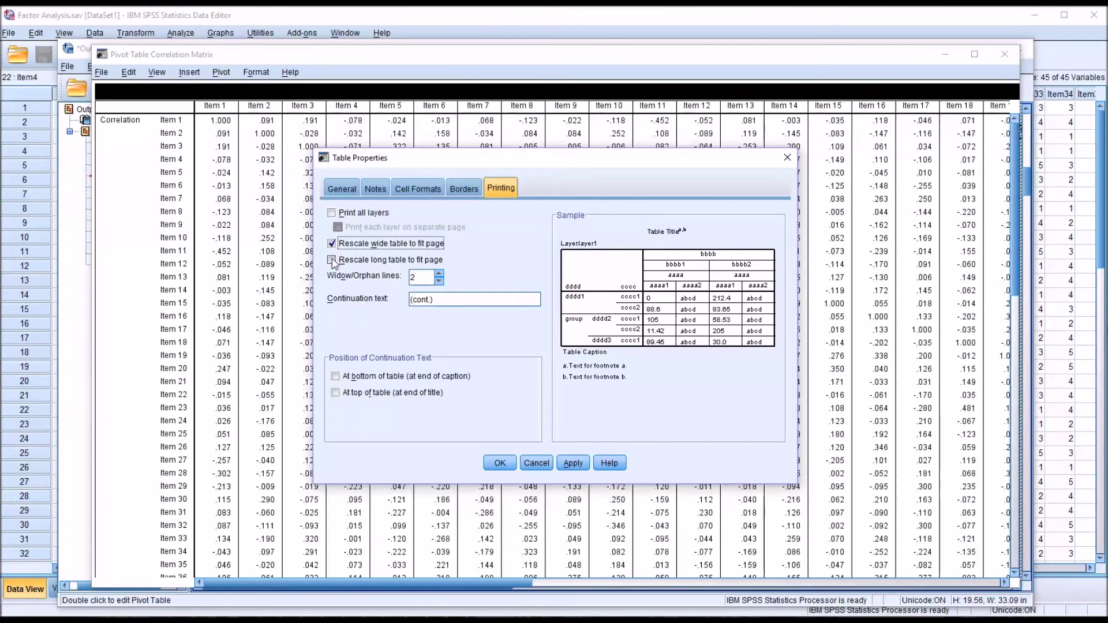
{"action": "left_click", "coordinate": [331, 261]}
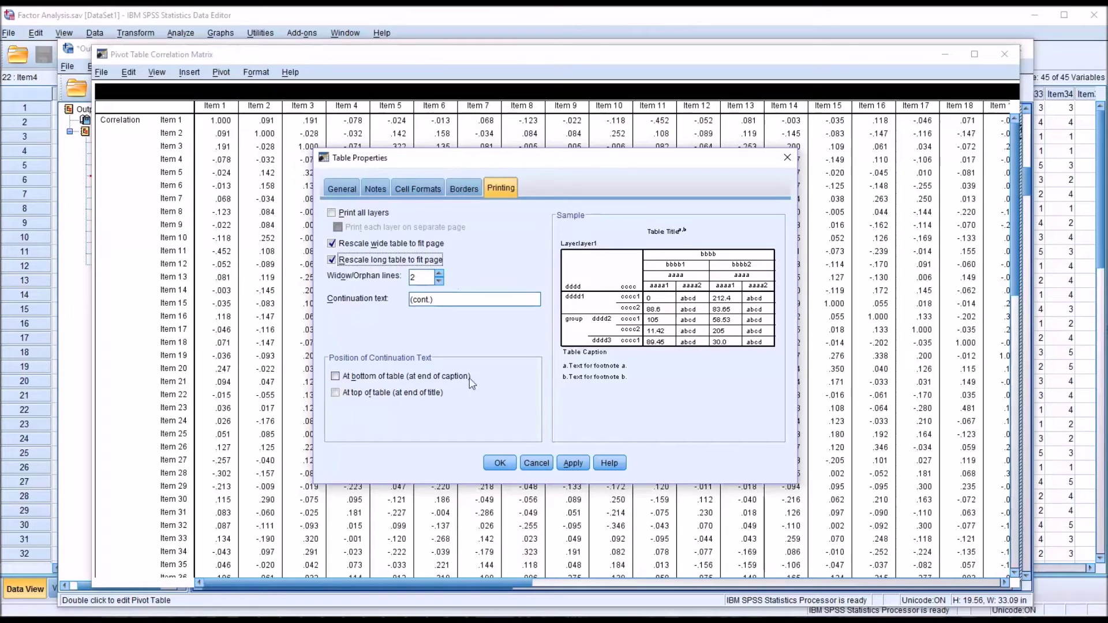
{"action": "left_click", "coordinate": [582, 462]}
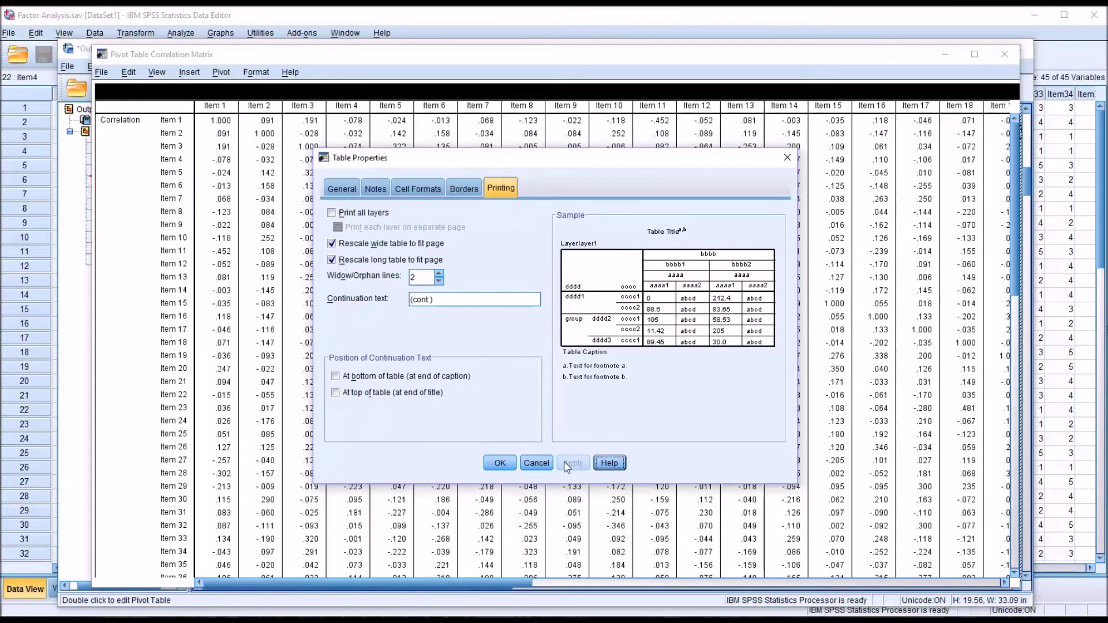
{"action": "left_click", "coordinate": [500, 464]}
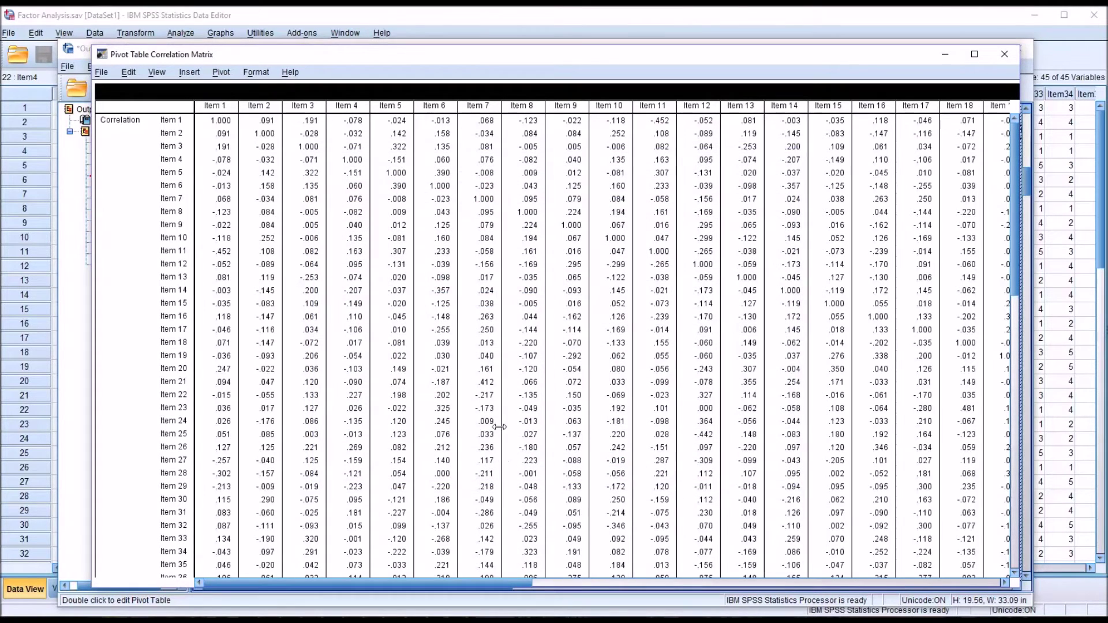
{"action": "left_click", "coordinate": [1004, 54]}
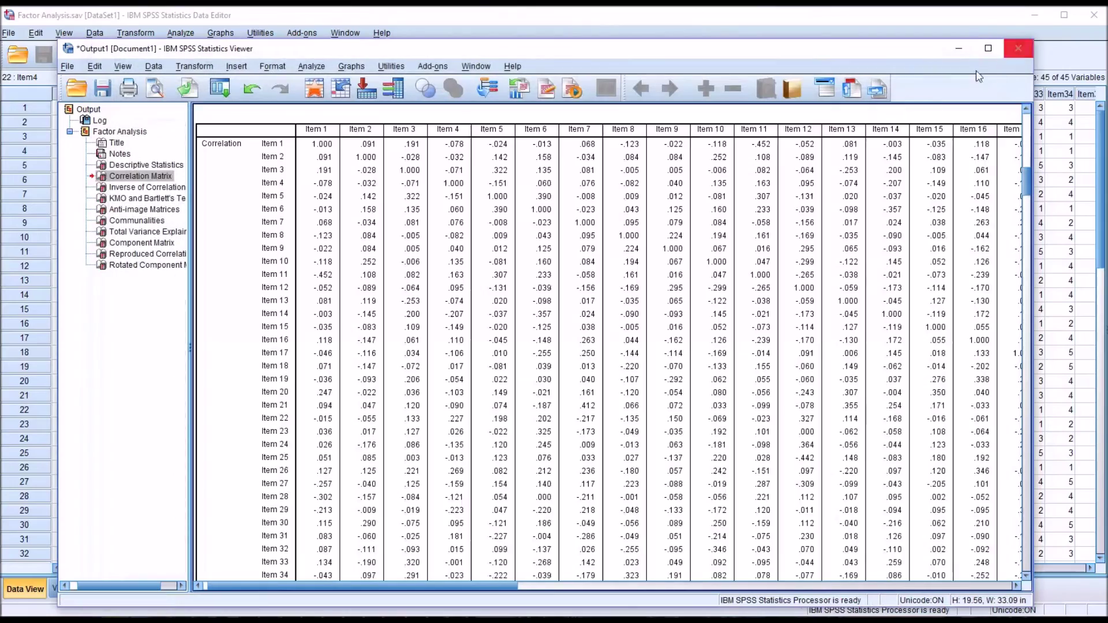
Open the print preview of the Correlation Matrix and examine the rescaled table's legibility at different magnifications.
{"action": "left_click", "coordinate": [67, 66]}
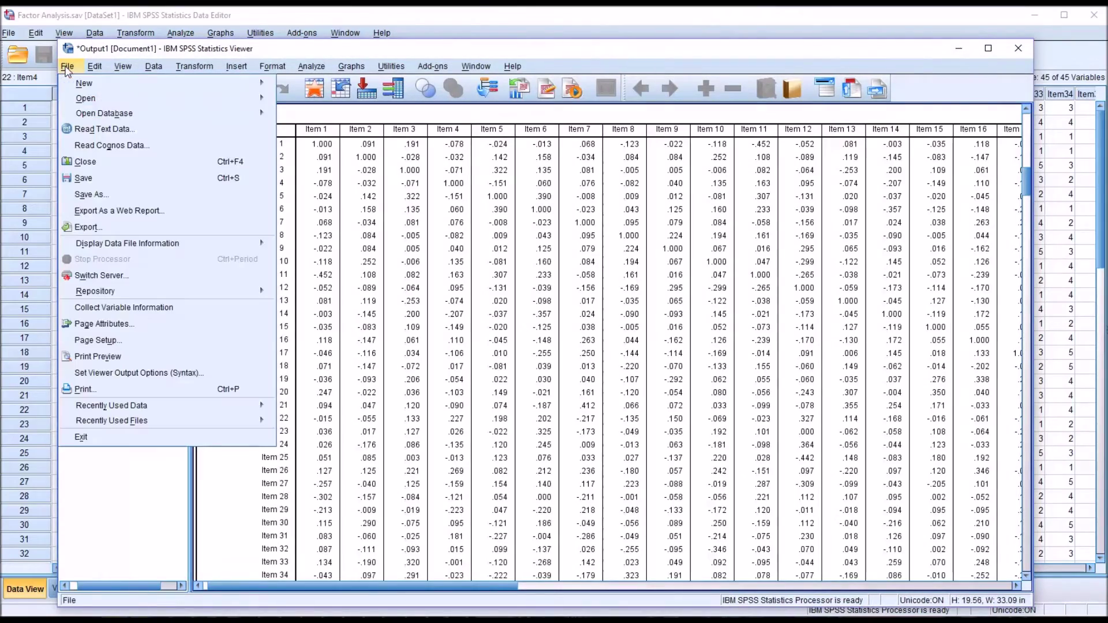
{"action": "left_click", "coordinate": [110, 356]}
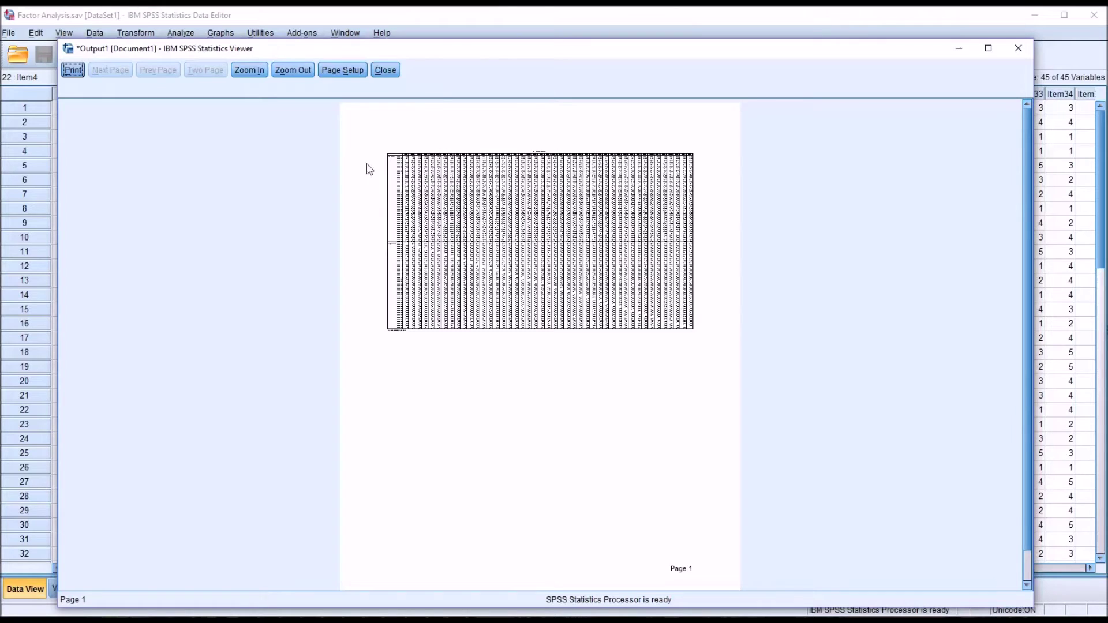
{"action": "left_click", "coordinate": [249, 73]}
{"action": "left_click", "coordinate": [248, 71]}
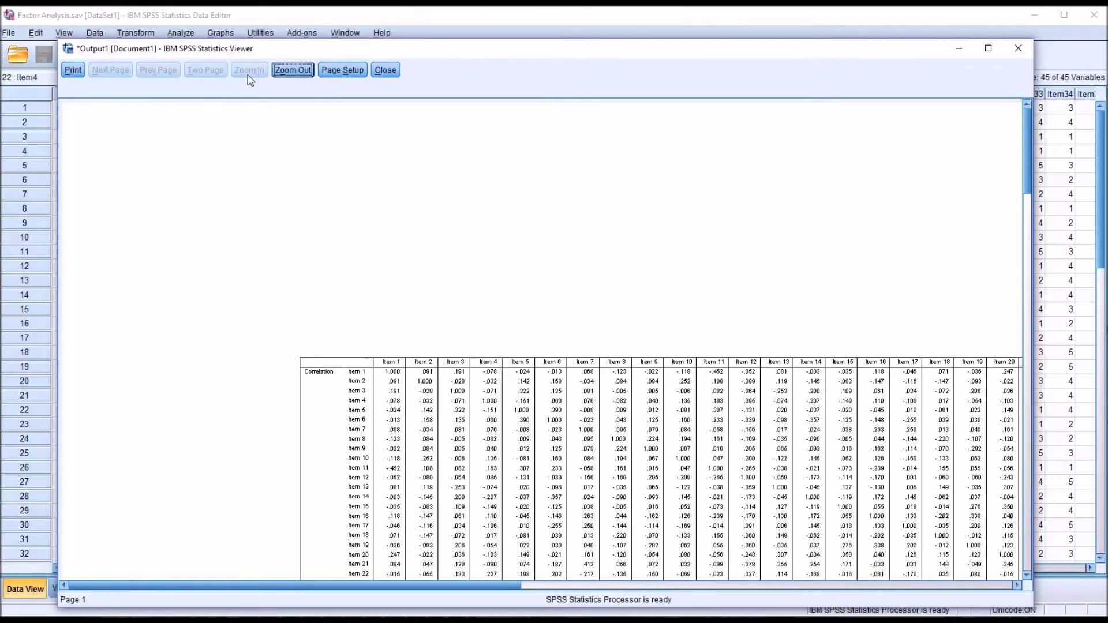
{"action": "left_click_drag", "start_coordinate": [1027, 167], "coordinate": [1023, 208]}
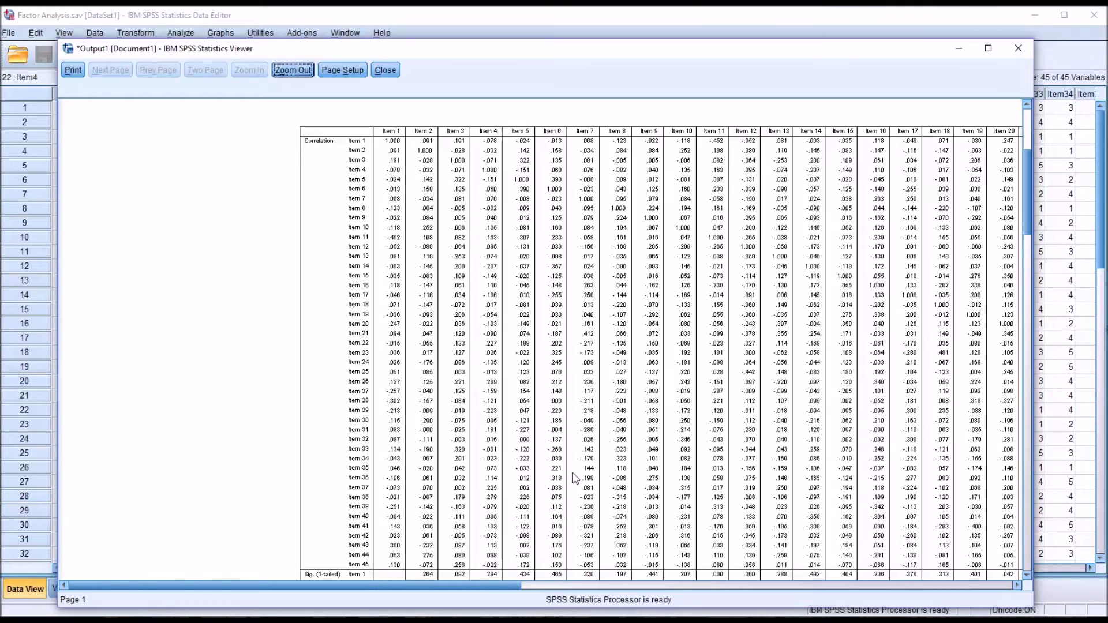
{"action": "left_click", "coordinate": [287, 72]}
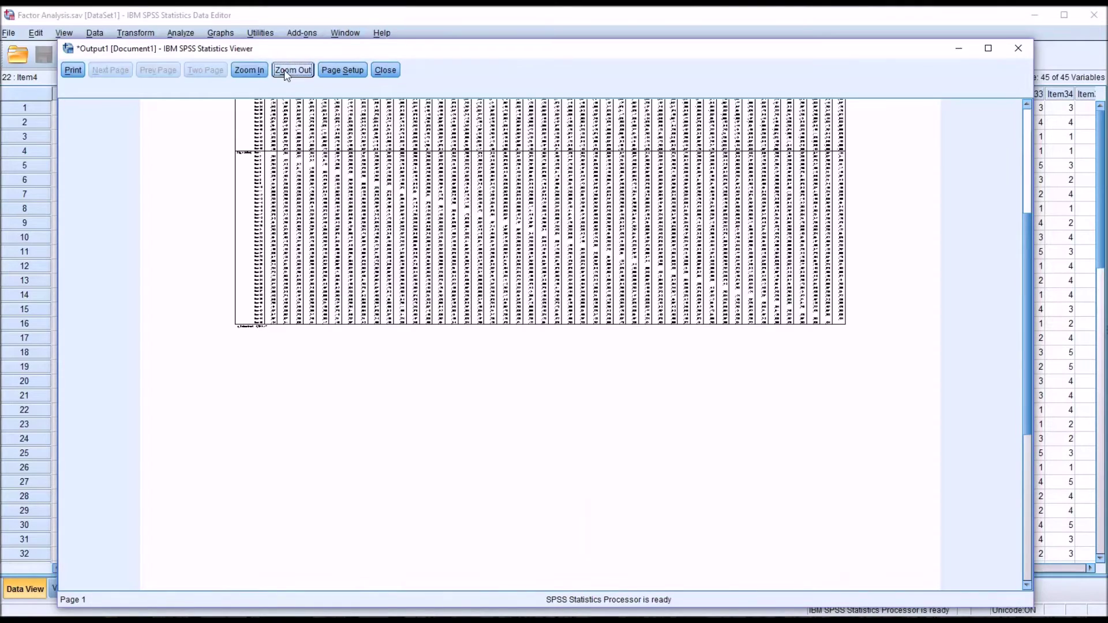
{"action": "left_click_drag", "start_coordinate": [1028, 237], "coordinate": [1008, 128]}
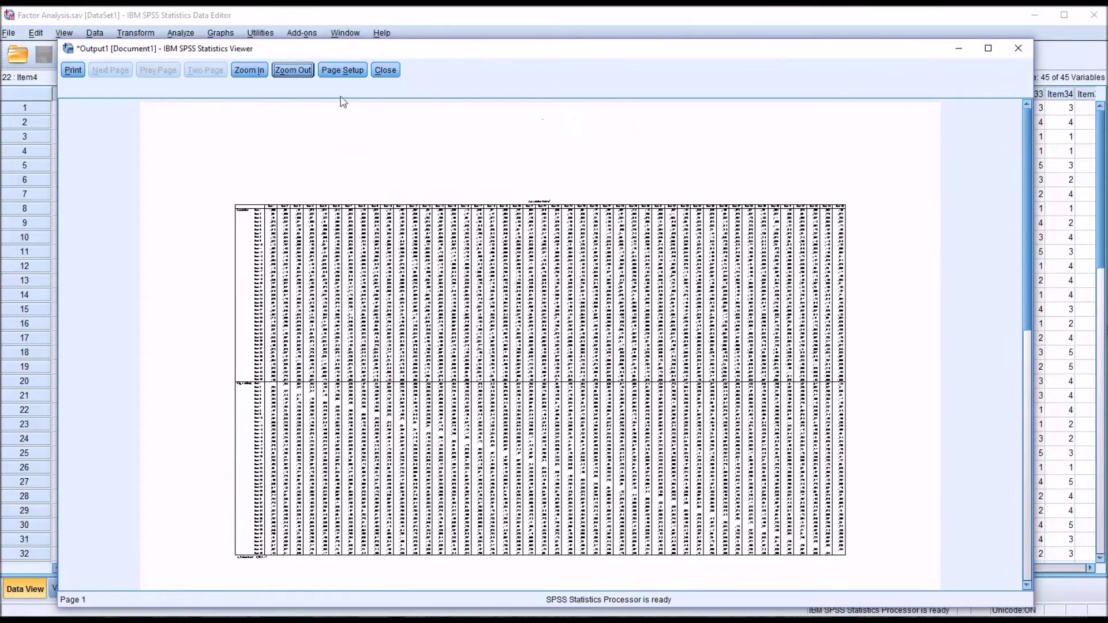
{"action": "left_click", "coordinate": [291, 70]}
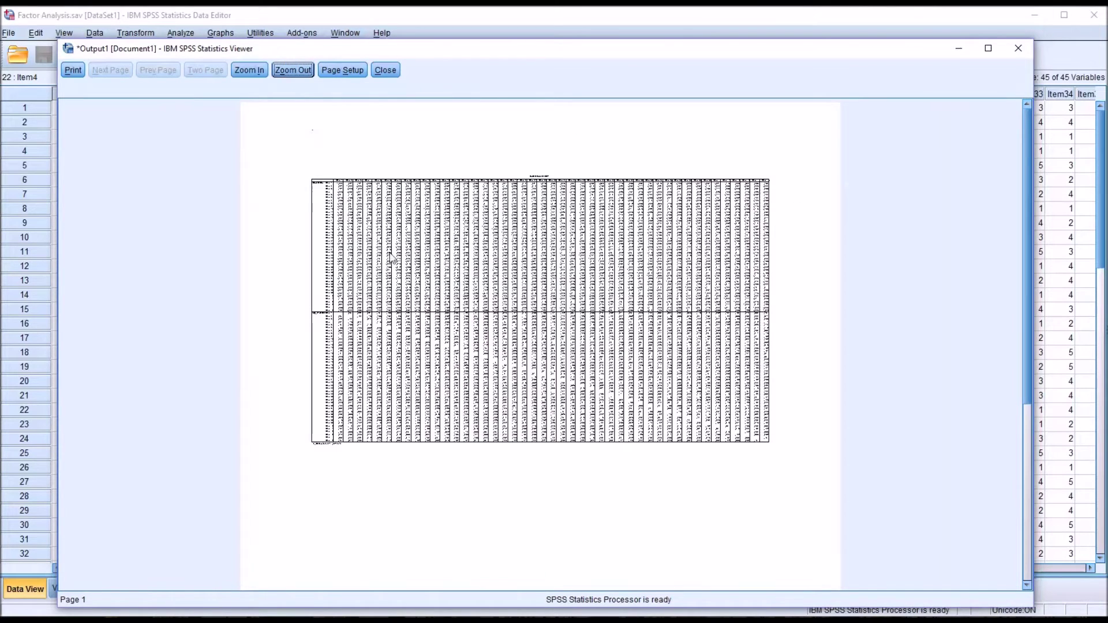
Close the print preview and reopen the Correlation Matrix for editing in its own repositioned pivot table window.
{"action": "left_click", "coordinate": [289, 71]}
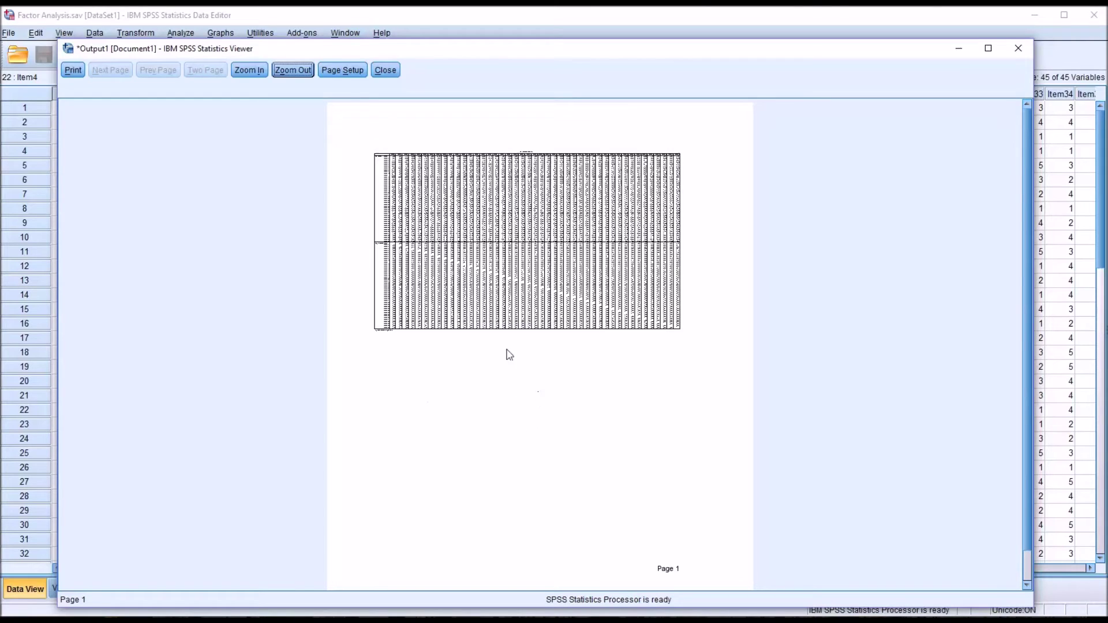
{"action": "left_click", "coordinate": [386, 70]}
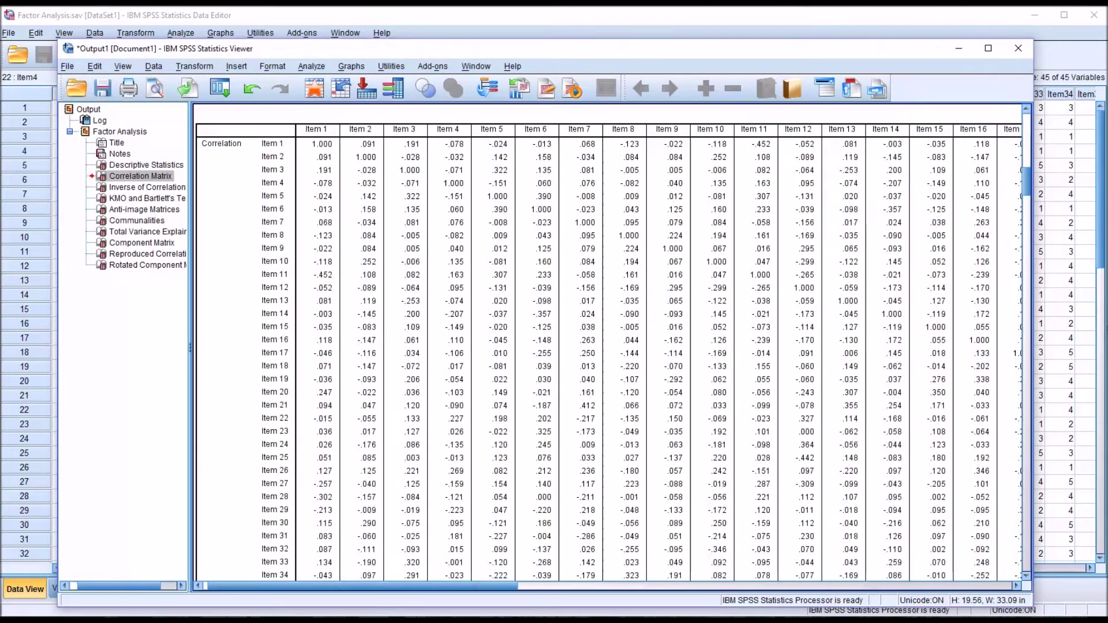
{"action": "double_click", "coordinate": [443, 273]}
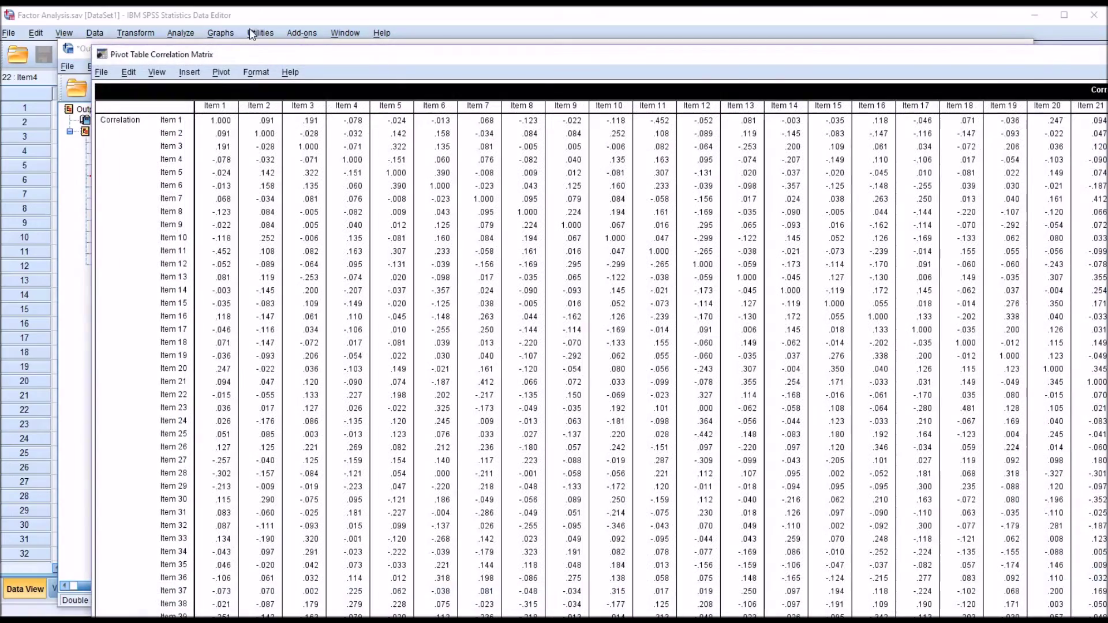
{"action": "left_click_drag", "start_coordinate": [107, 58], "coordinate": [188, 58]}
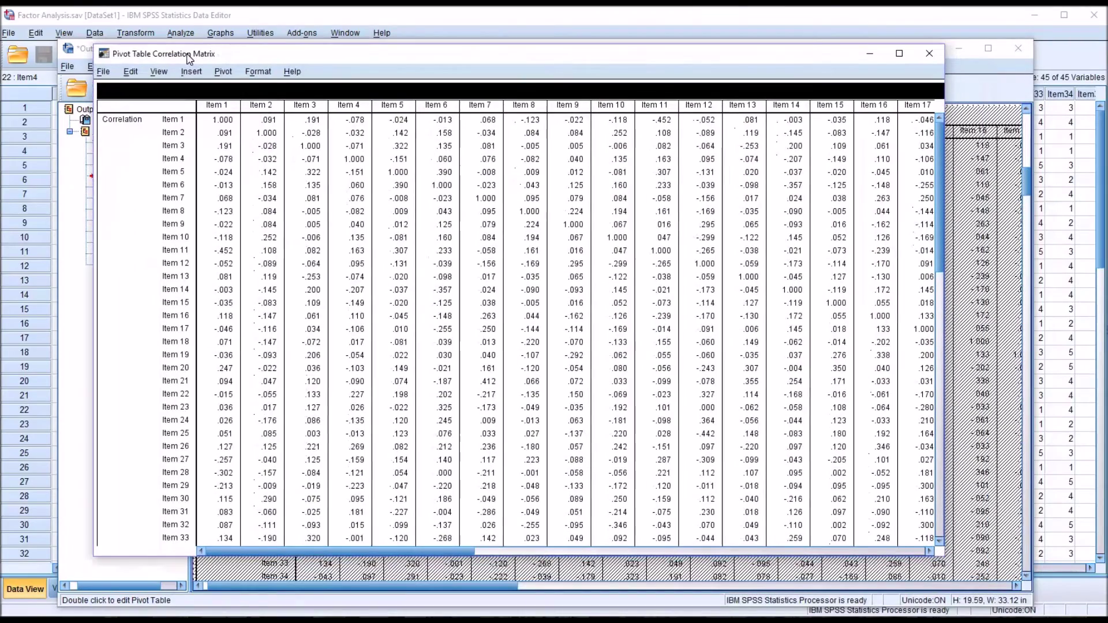
Turn off rescaling wide tables in the Correlation Matrix's printing properties, keeping only the long-table rescaling, and close the table editor.
{"action": "left_click", "coordinate": [257, 71]}
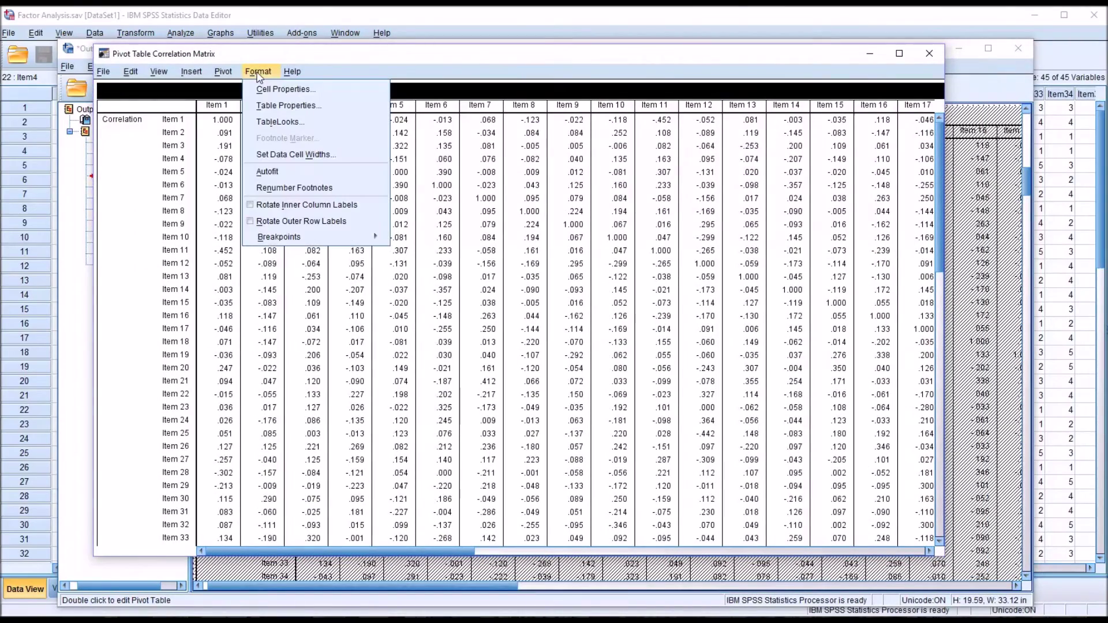
{"action": "left_click", "coordinate": [287, 105]}
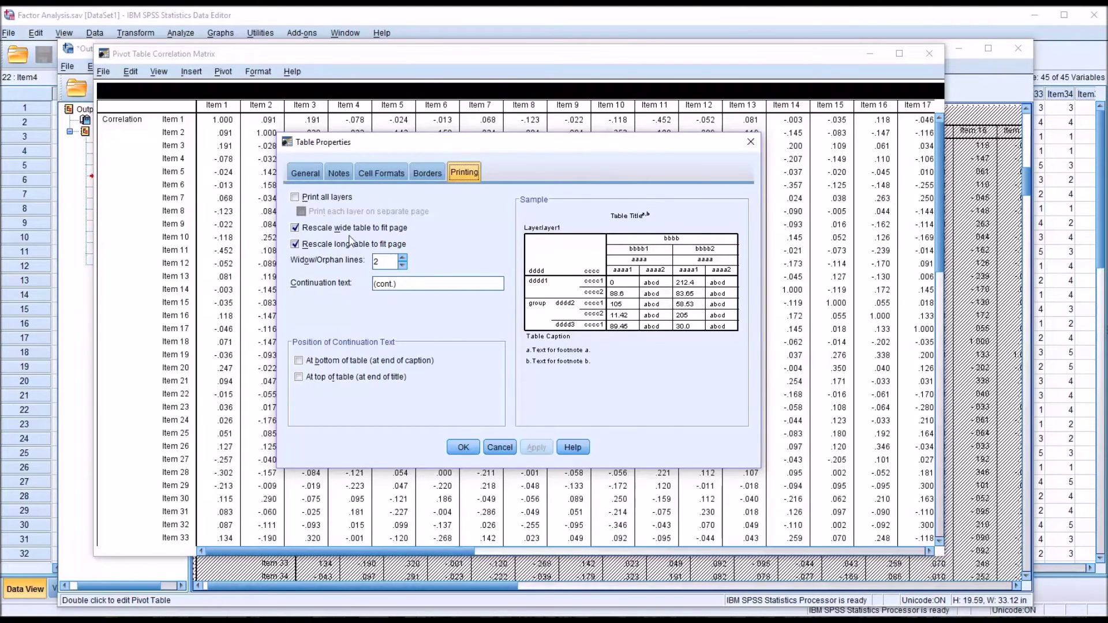
{"action": "left_click", "coordinate": [295, 229]}
{"action": "left_click", "coordinate": [294, 229]}
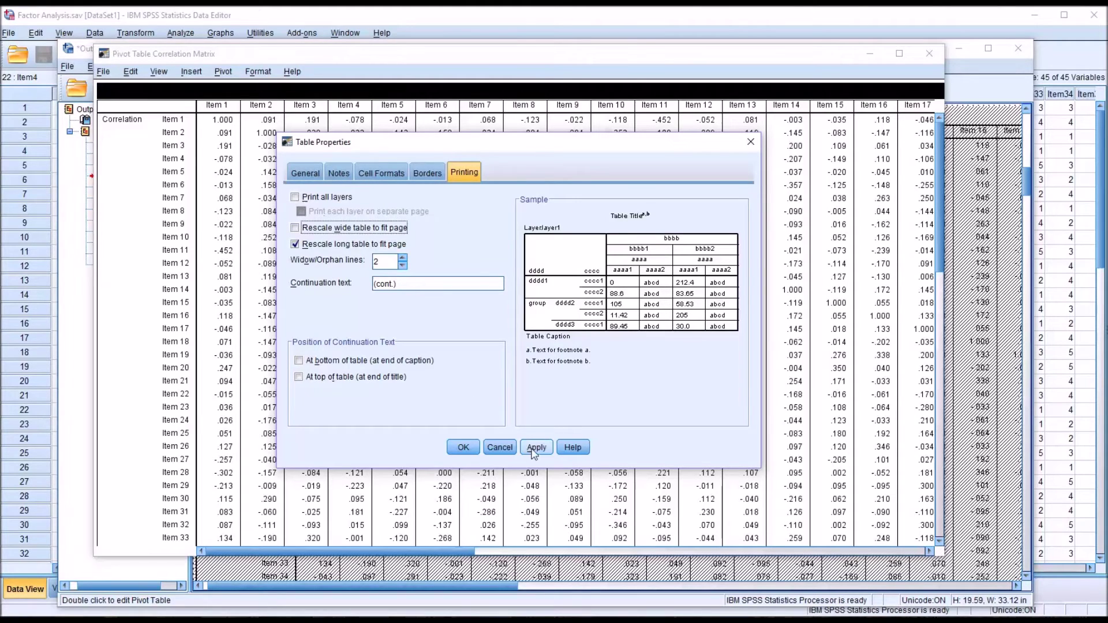
{"action": "left_click", "coordinate": [535, 448]}
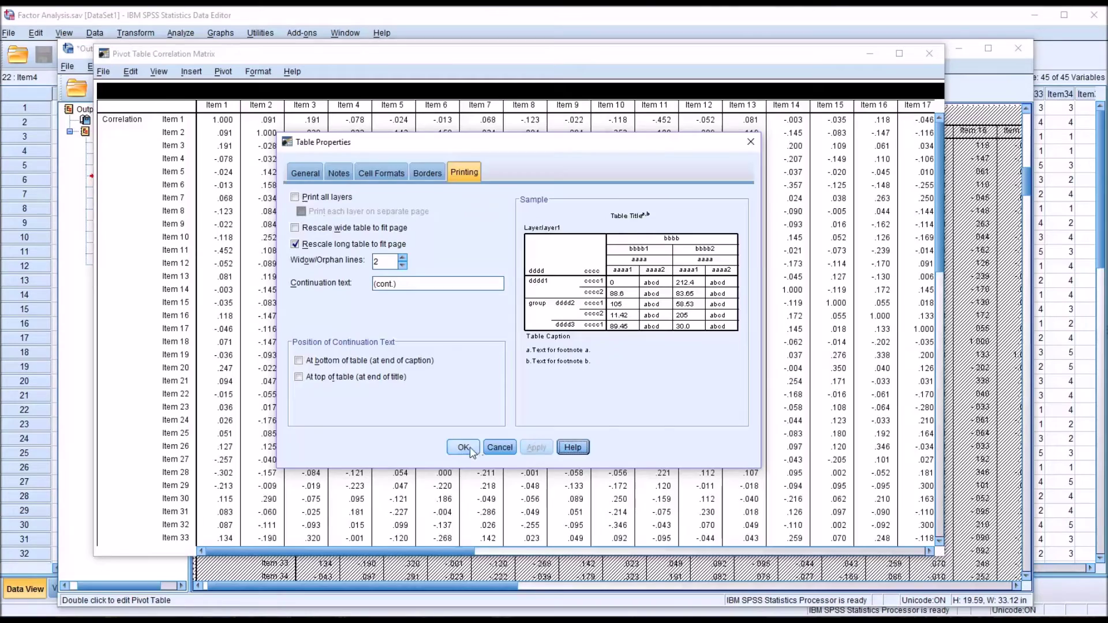
{"action": "left_click", "coordinate": [463, 447]}
{"action": "left_click", "coordinate": [927, 54]}
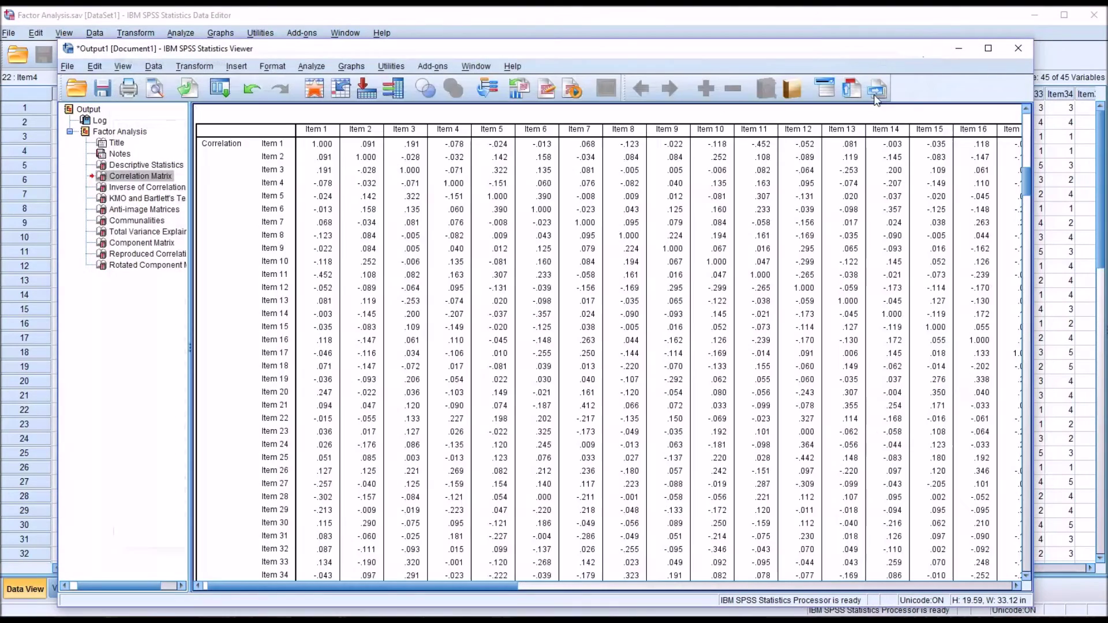
Open the print preview of the Correlation Matrix and examine its second page at full magnification.
{"action": "left_click", "coordinate": [68, 66]}
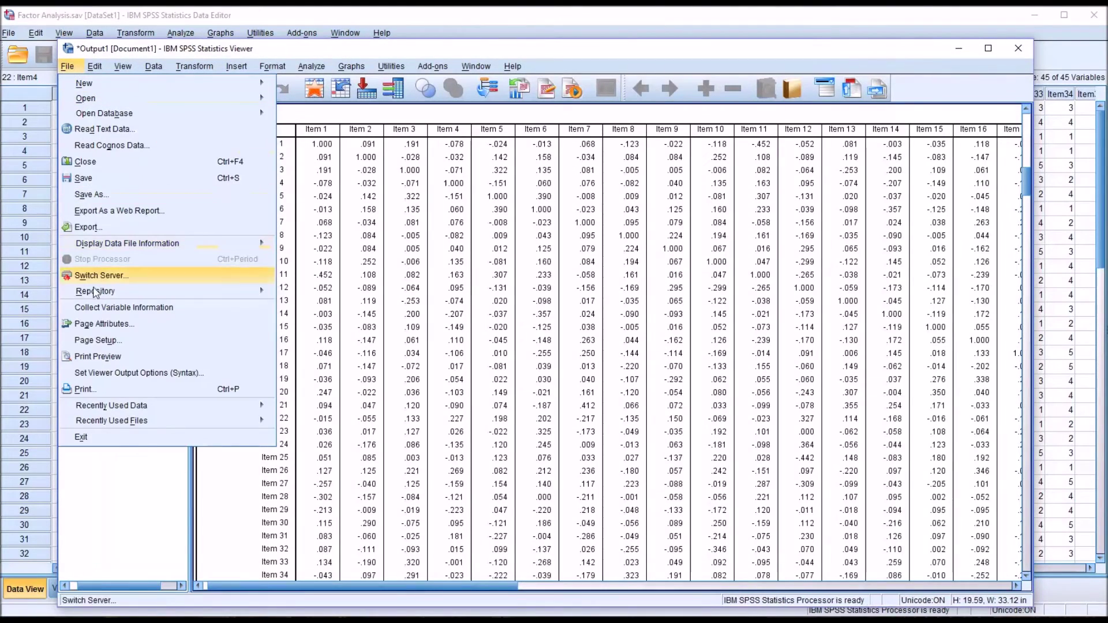
{"action": "left_click", "coordinate": [98, 358]}
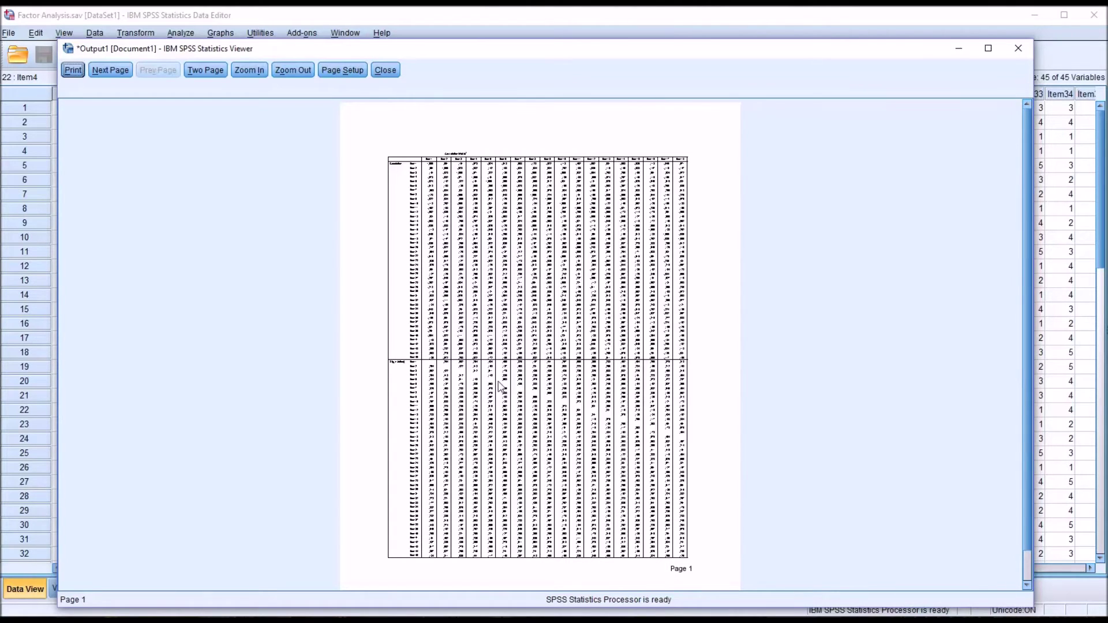
{"action": "left_click", "coordinate": [109, 74]}
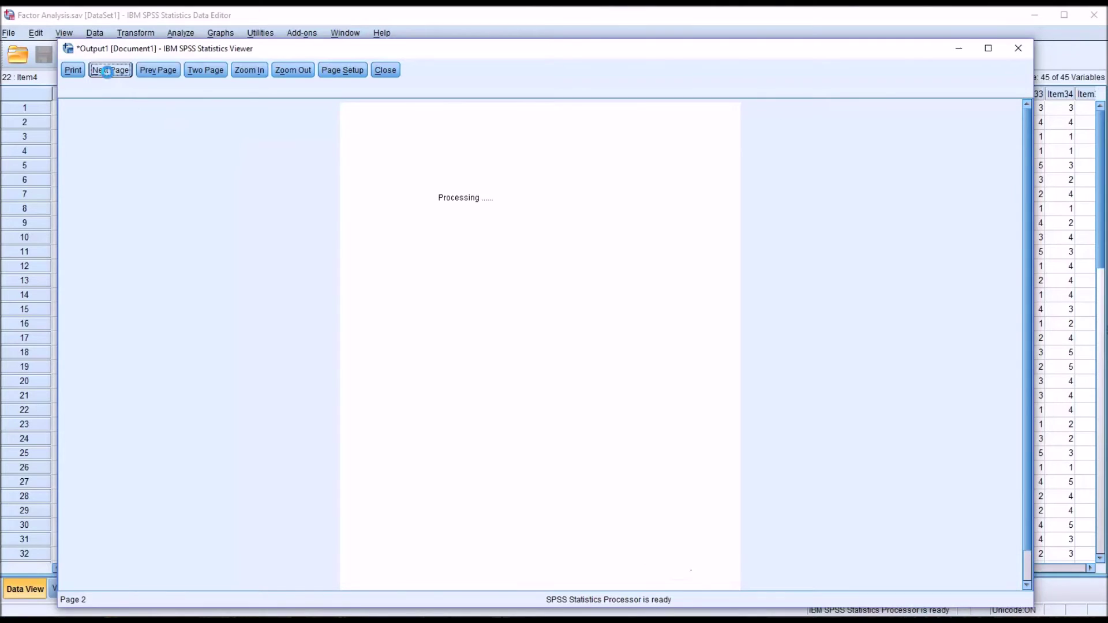
{"action": "left_click", "coordinate": [253, 72]}
{"action": "left_click", "coordinate": [252, 73]}
{"action": "left_click", "coordinate": [252, 74]}
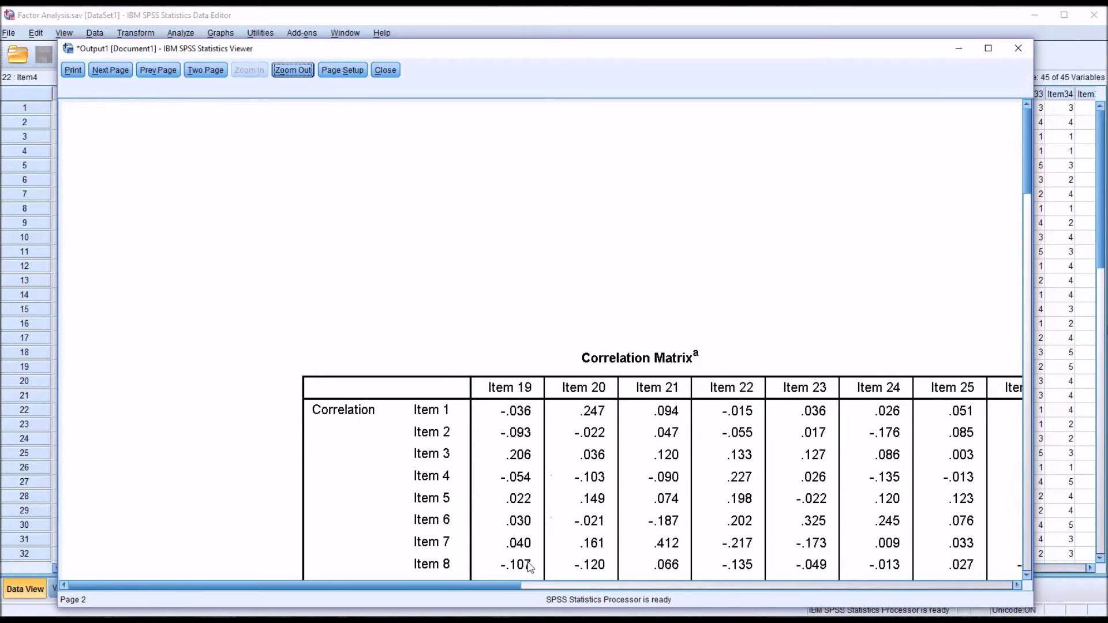
{"action": "left_click_drag", "start_coordinate": [508, 585], "coordinate": [403, 578]}
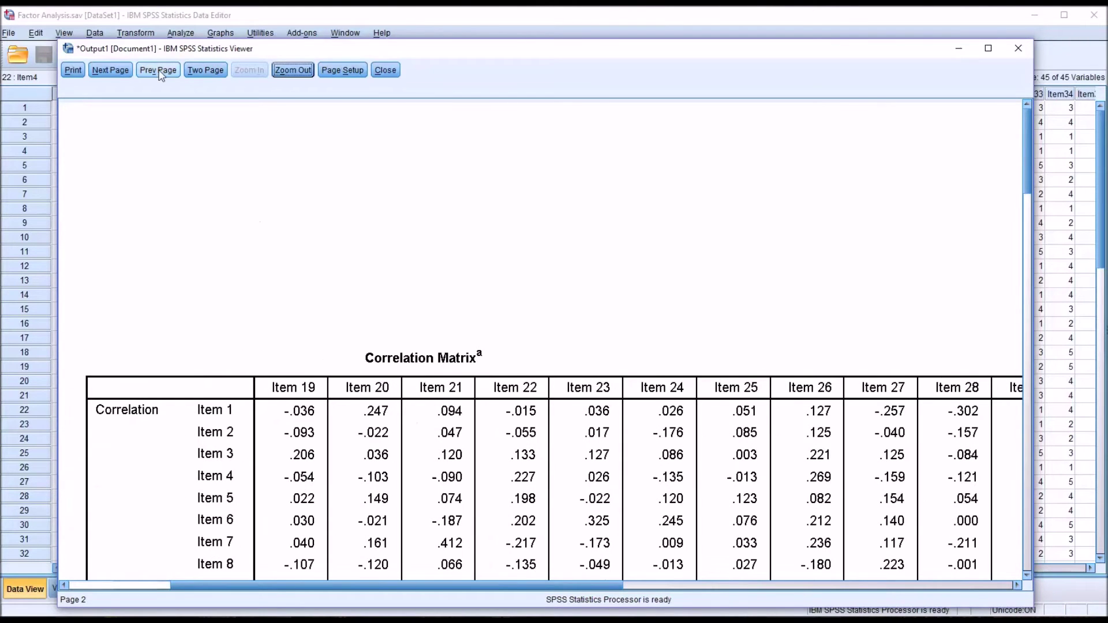
Check the third page of the Correlation Matrix preview at reduced magnification, return to the first page and close the preview.
{"action": "left_click", "coordinate": [110, 70]}
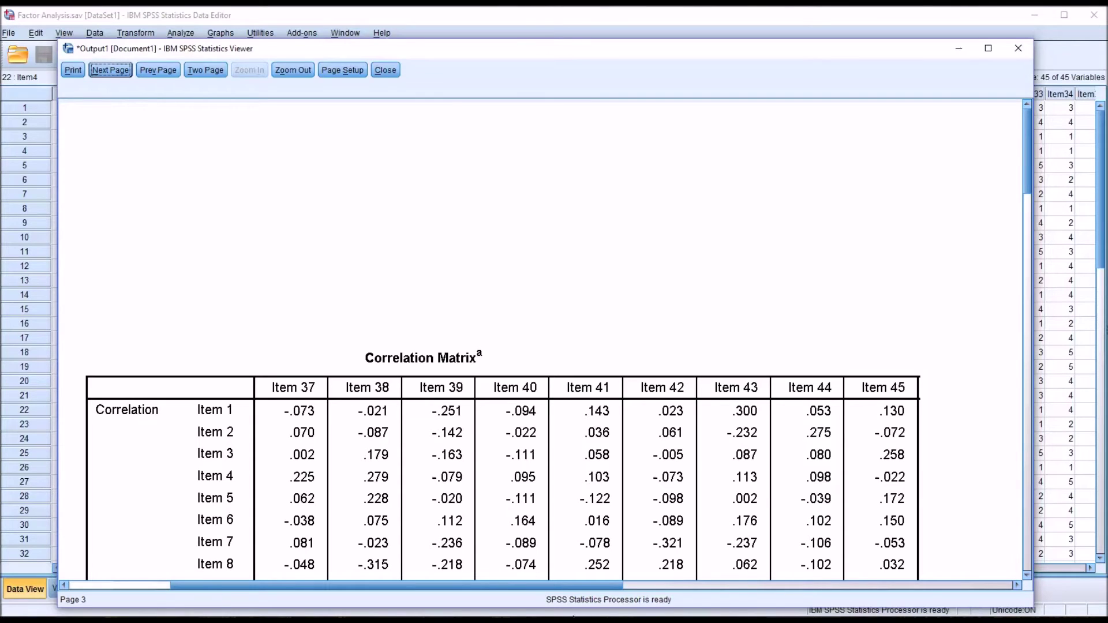
{"action": "left_click", "coordinate": [293, 69]}
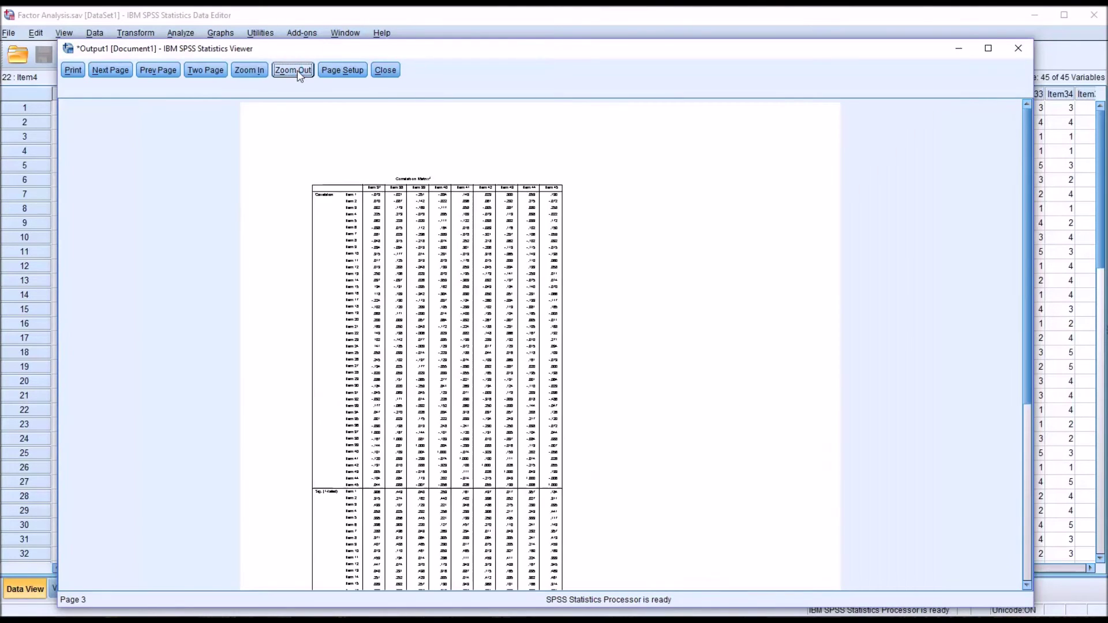
{"action": "left_click", "coordinate": [299, 74]}
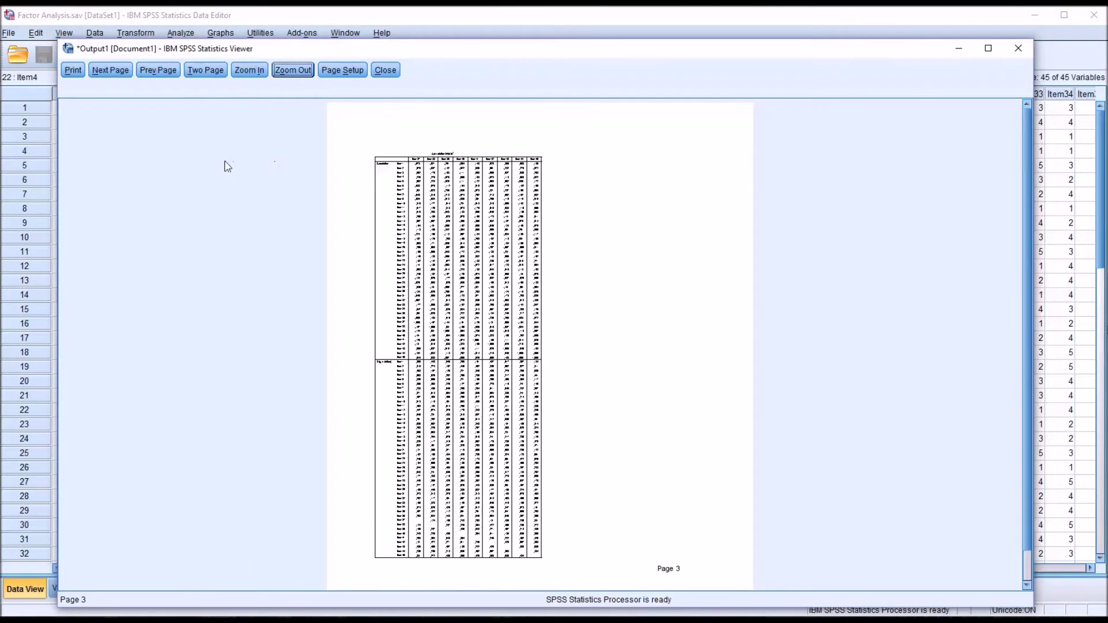
{"action": "double_click", "coordinate": [148, 71]}
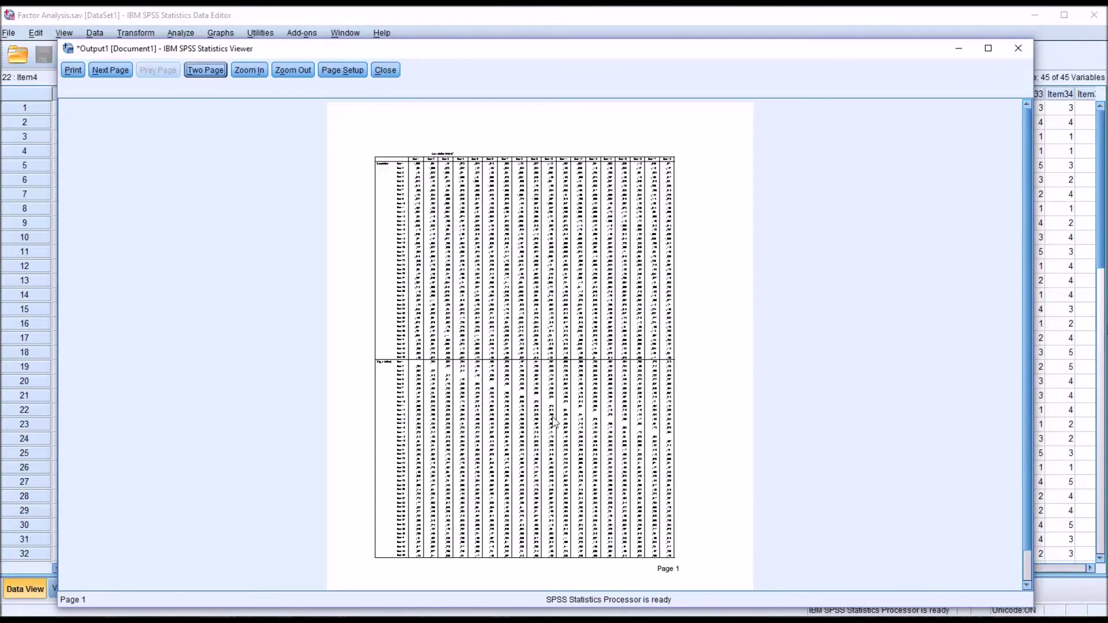
{"action": "left_click", "coordinate": [385, 70]}
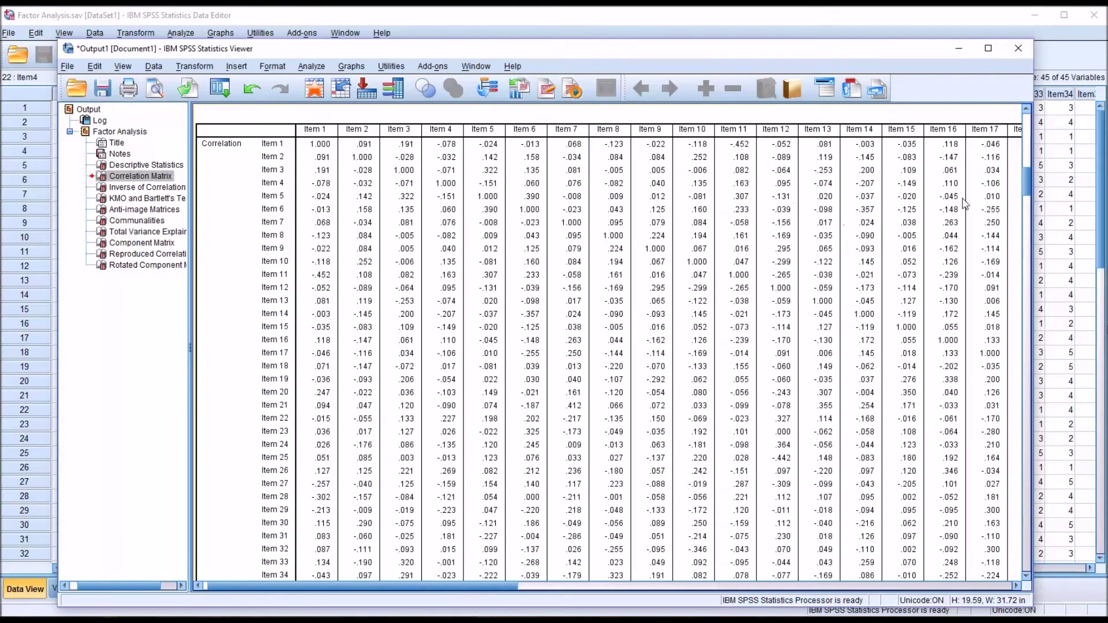
Select the Component Matrix in the output and bring the table into view.
{"action": "left_click_drag", "start_coordinate": [1027, 195], "coordinate": [1010, 148]}
{"action": "scroll", "coordinate": [1010, 148], "scroll_direction": "down", "scroll_amount": 5}
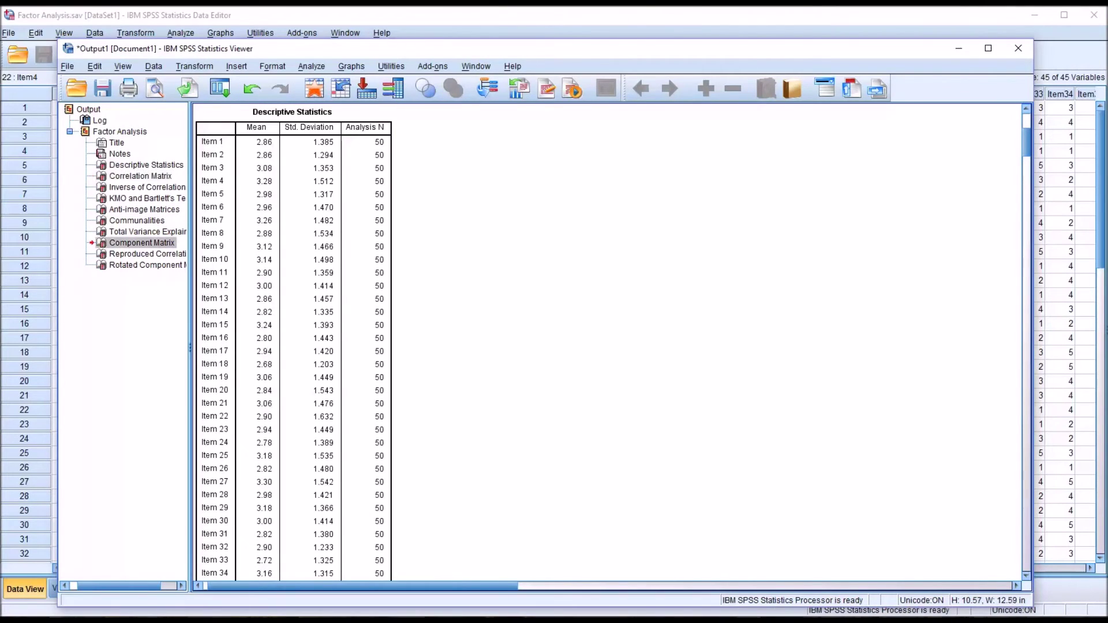
{"action": "left_click_drag", "start_coordinate": [1026, 147], "coordinate": [1040, 466]}
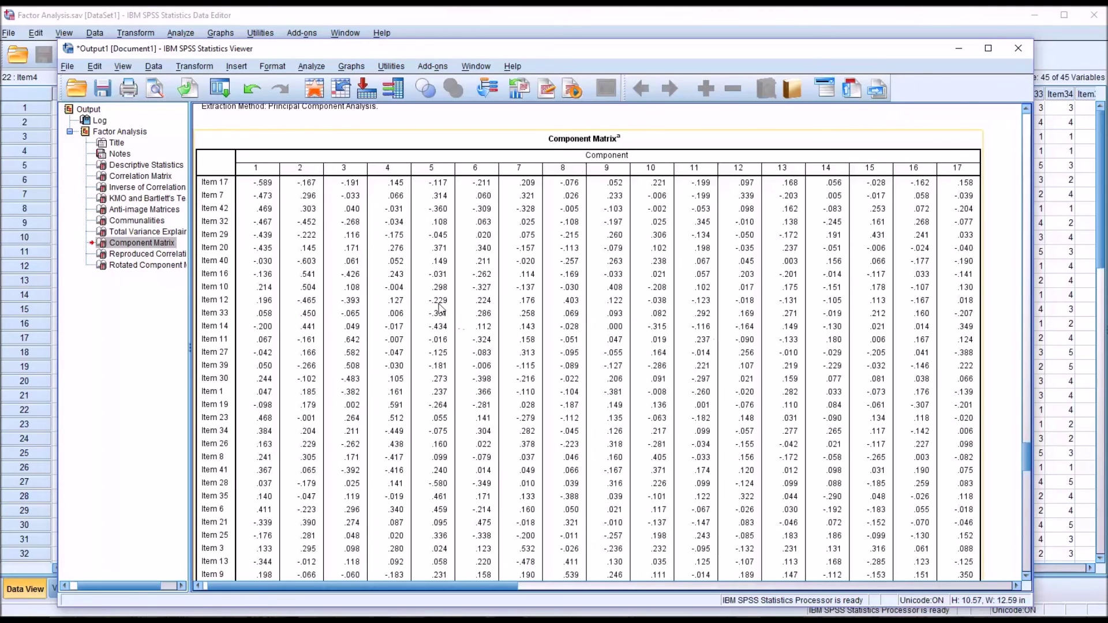
{"action": "scroll", "coordinate": [439, 307], "scroll_direction": "down", "scroll_amount": 1}
Page through the Component Matrix's print preview to see how the table splits across pages, and close the preview.
{"action": "left_click", "coordinate": [67, 67]}
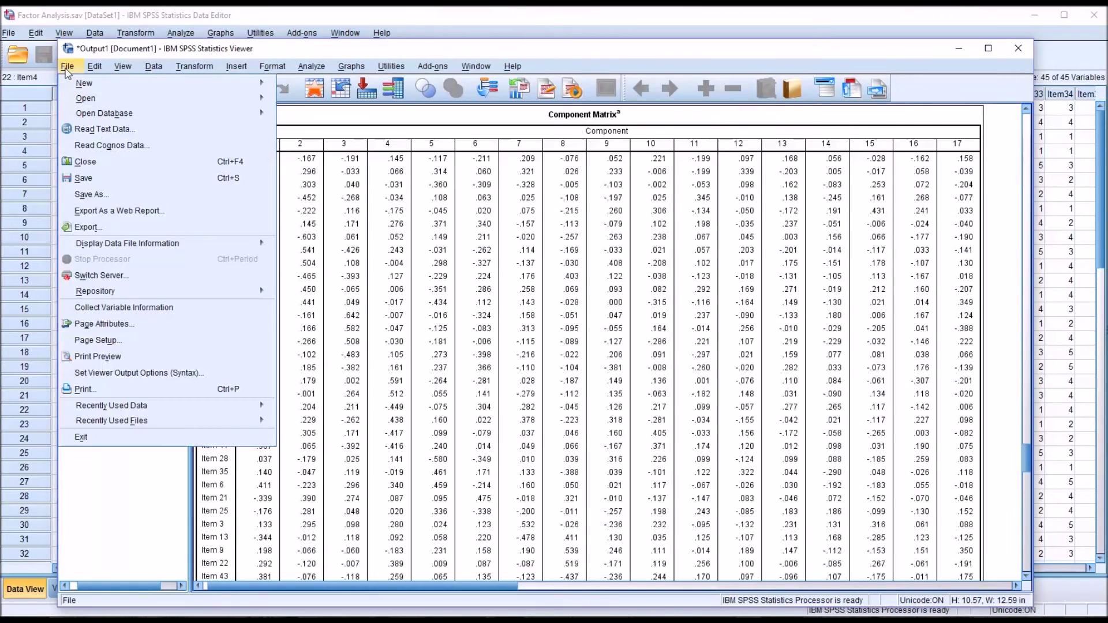
{"action": "left_click", "coordinate": [110, 356]}
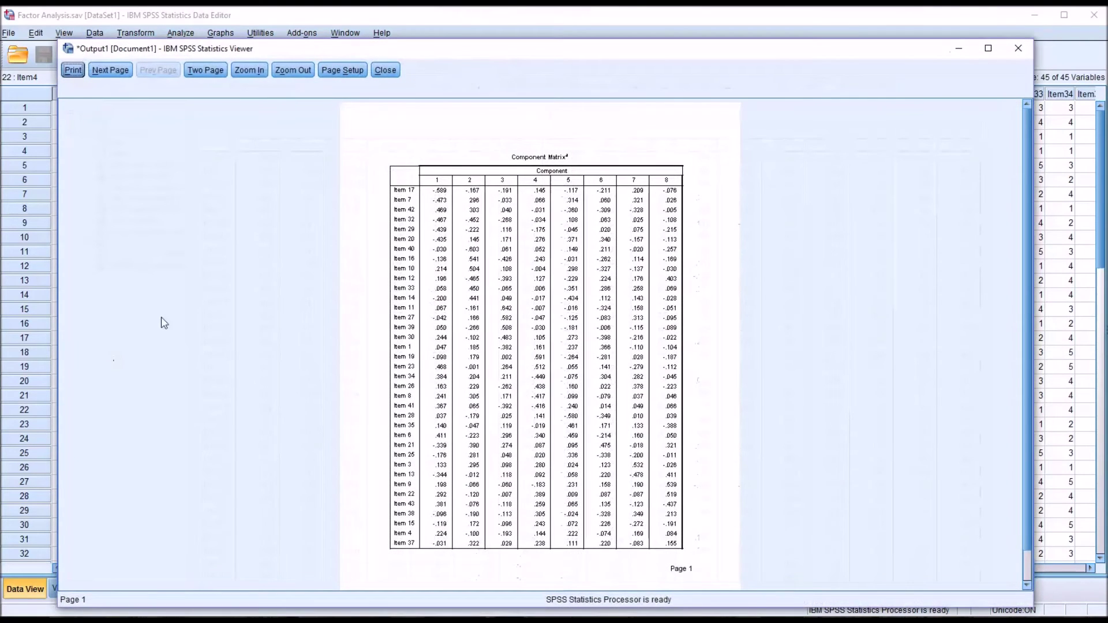
{"action": "left_click", "coordinate": [115, 73]}
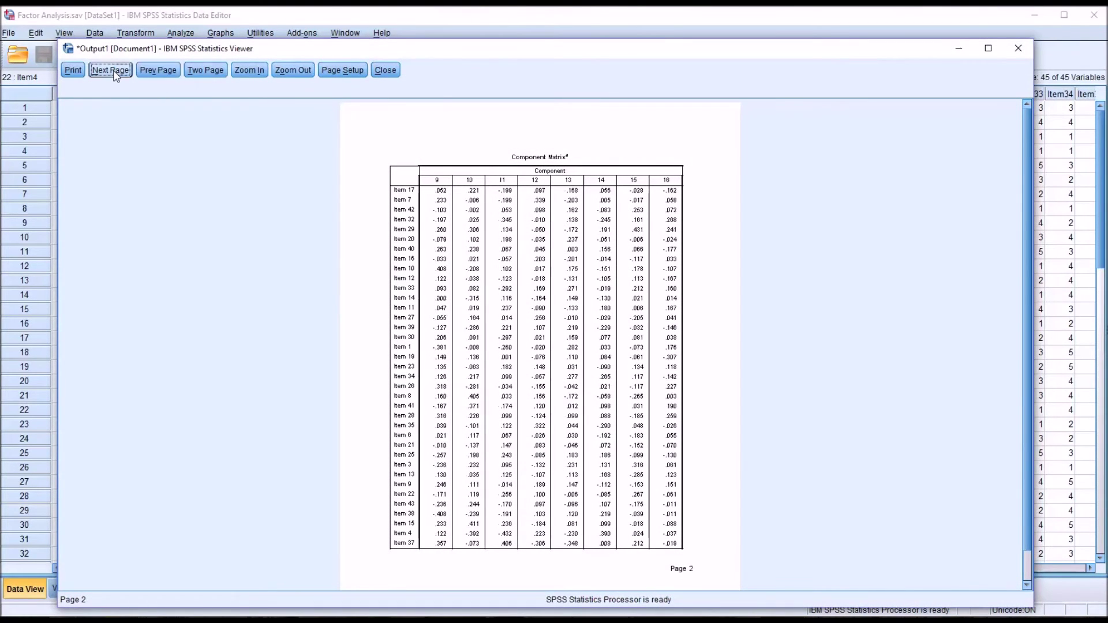
{"action": "left_click", "coordinate": [114, 74]}
{"action": "left_click", "coordinate": [115, 73]}
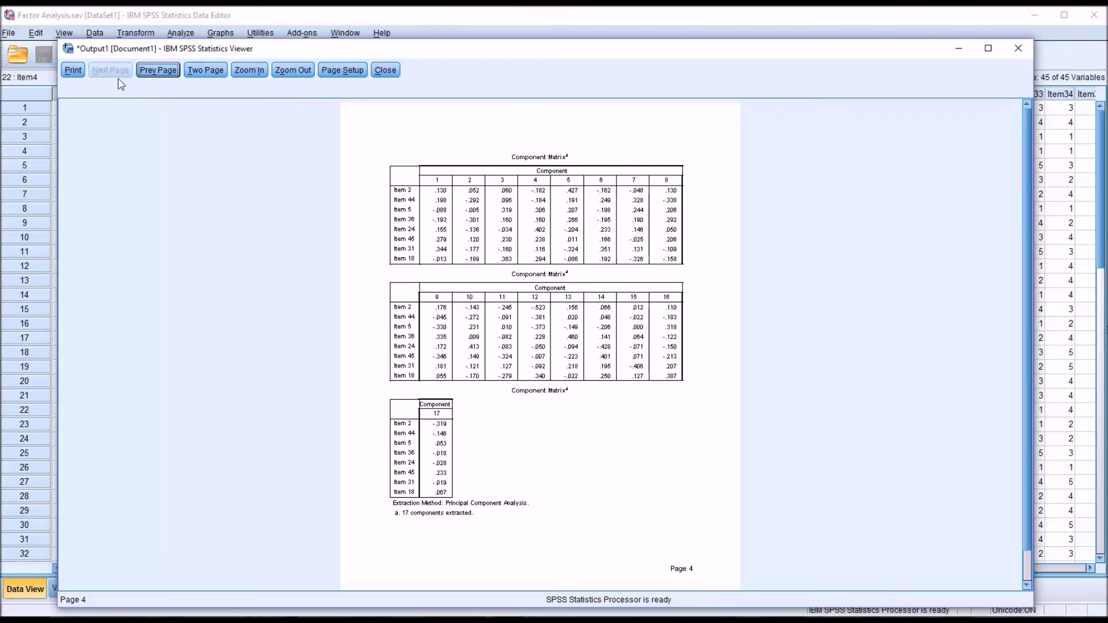
{"action": "left_click", "coordinate": [382, 77]}
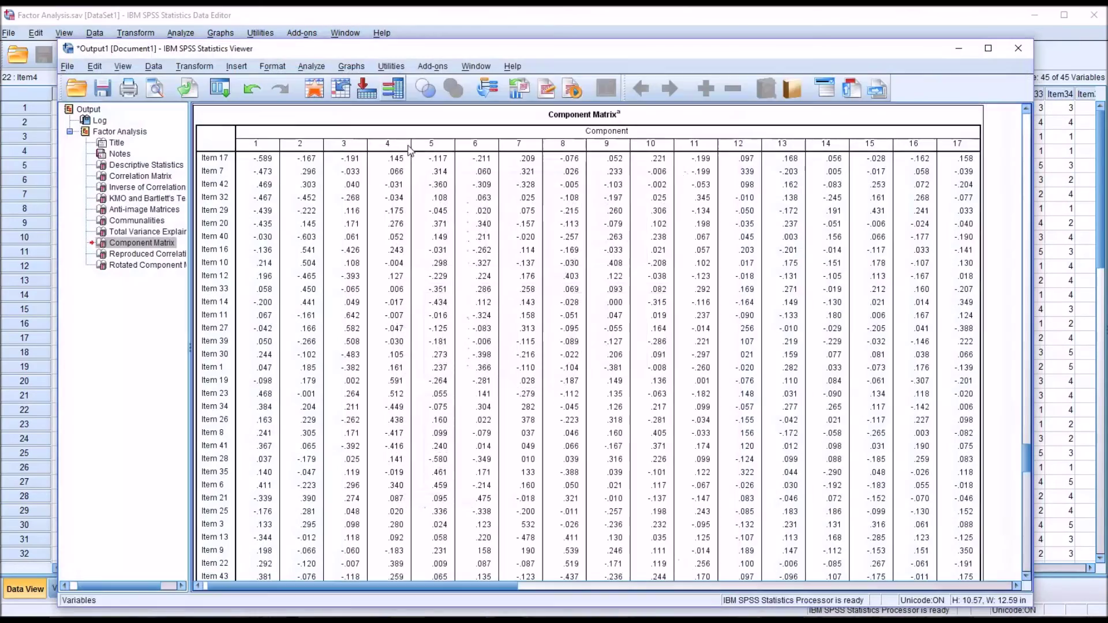
Set the Component Matrix's printing properties to rescale both wide and long tables to fit the page, and close the table editor.
{"action": "double_click", "coordinate": [275, 235]}
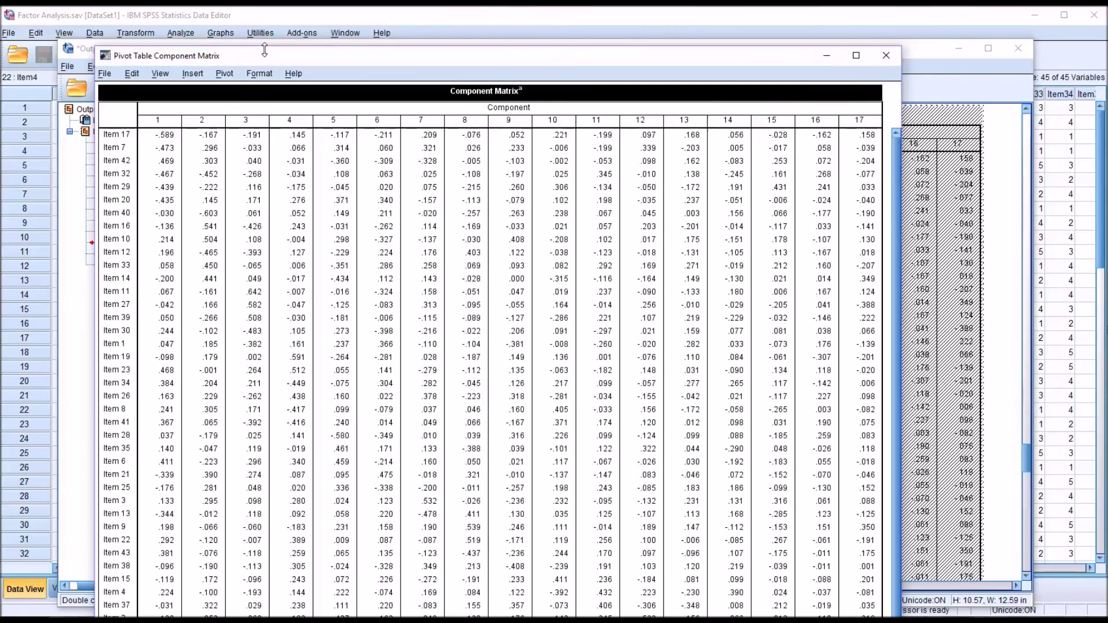
{"action": "left_click_drag", "start_coordinate": [264, 50], "coordinate": [333, 50]}
{"action": "left_click", "coordinate": [328, 73]}
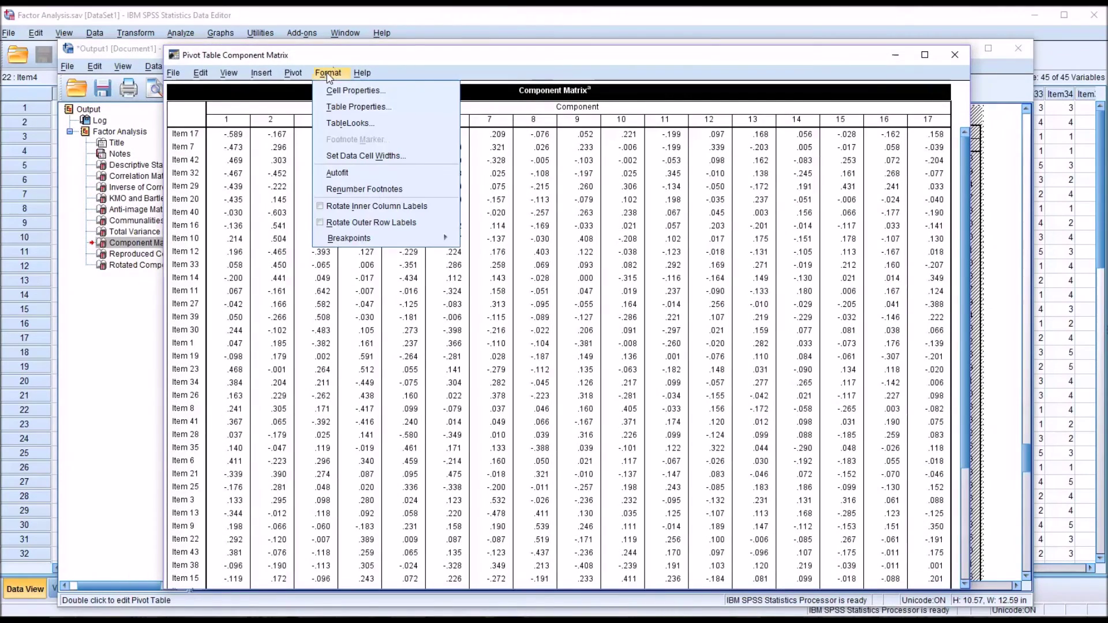
{"action": "left_click", "coordinate": [355, 107]}
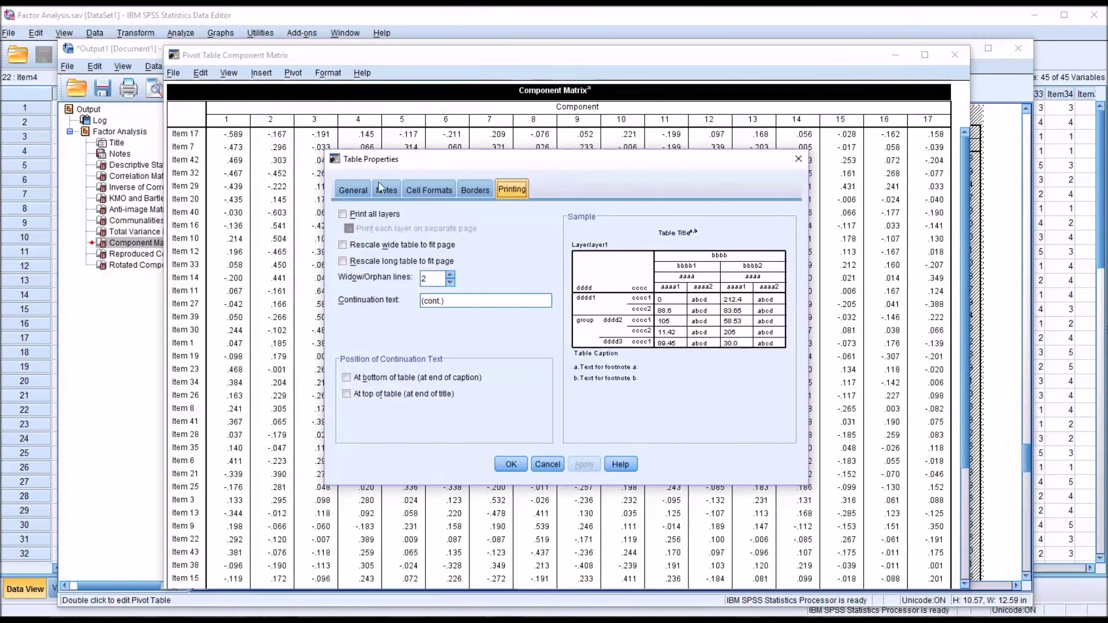
{"action": "left_click", "coordinate": [342, 245]}
{"action": "left_click", "coordinate": [344, 261]}
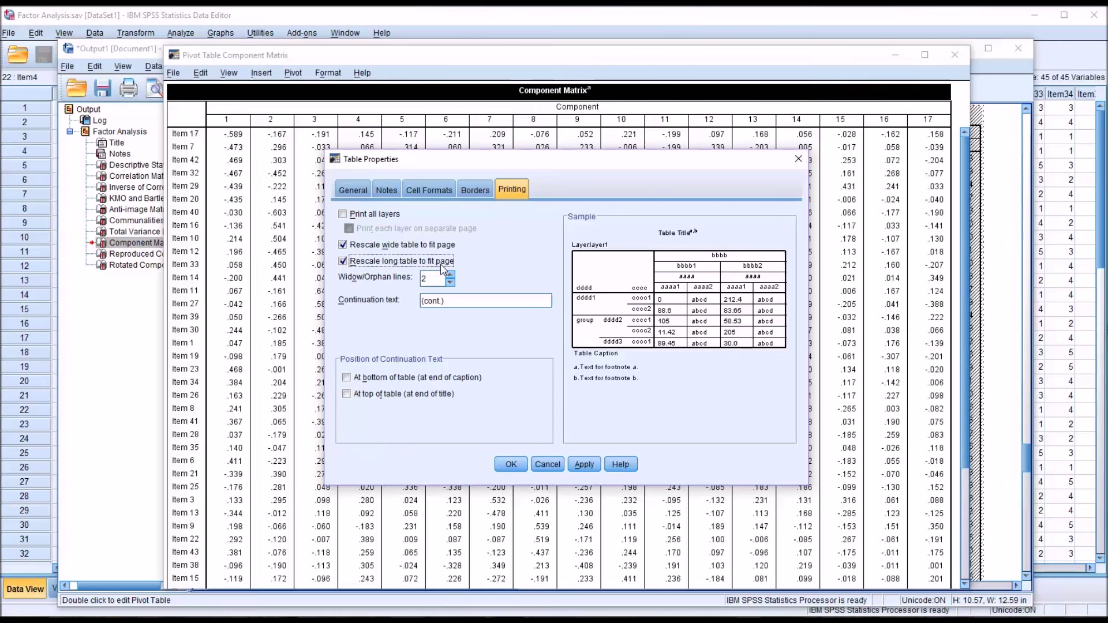
{"action": "left_click", "coordinate": [515, 463]}
{"action": "left_click", "coordinate": [955, 55]}
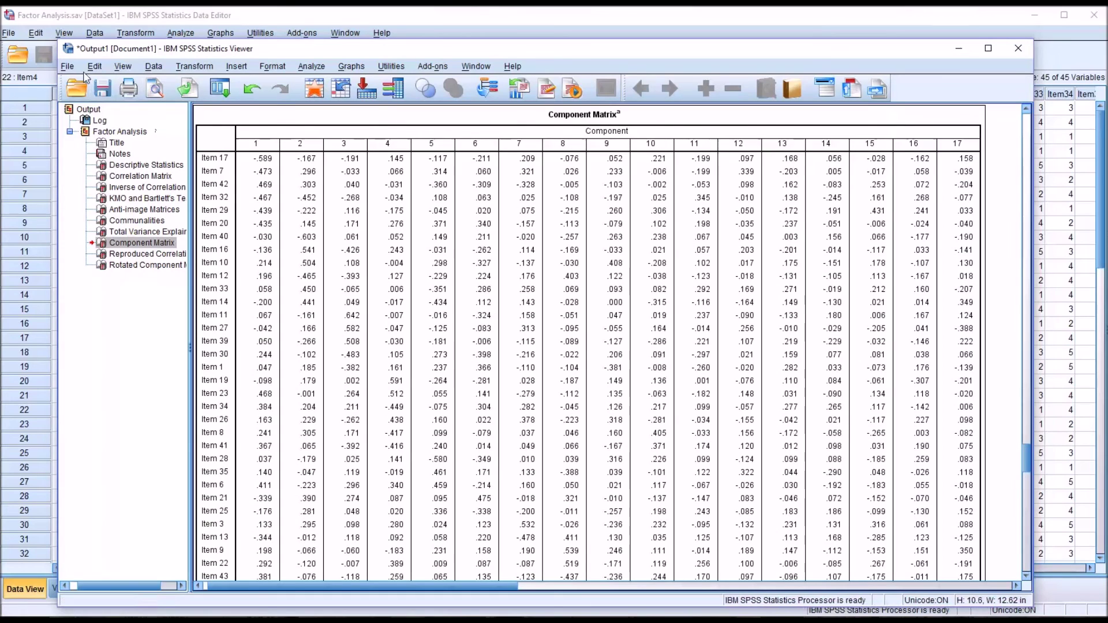
Open the print preview of the rescaled Component Matrix and check its legibility at higher magnification.
{"action": "left_click", "coordinate": [67, 66]}
{"action": "left_click", "coordinate": [101, 356]}
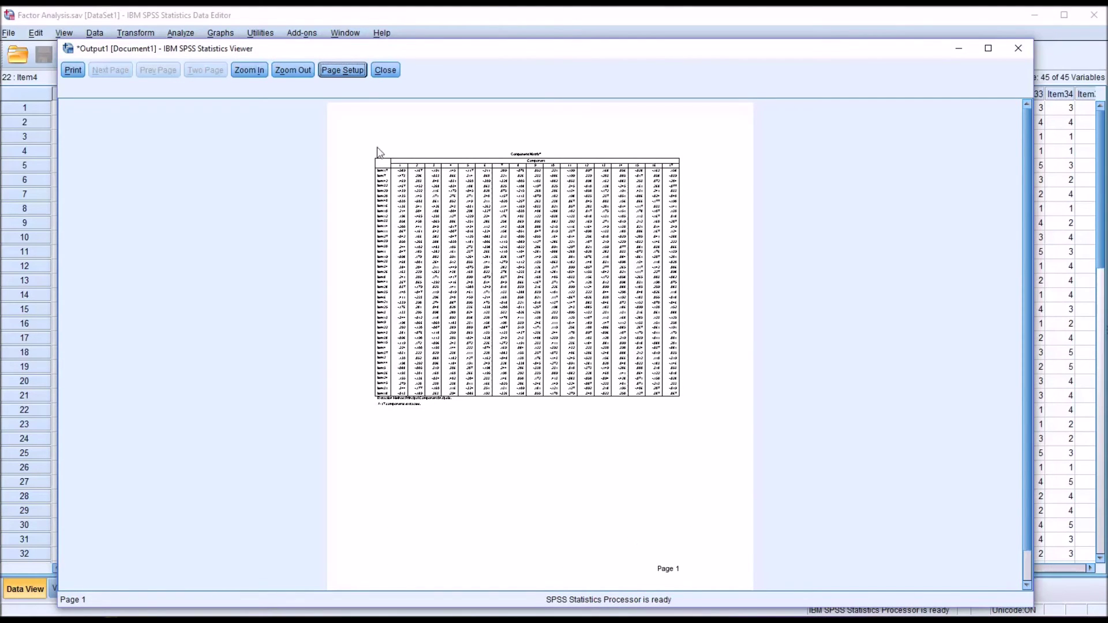
{"action": "left_click", "coordinate": [254, 70]}
{"action": "left_click", "coordinate": [254, 70]}
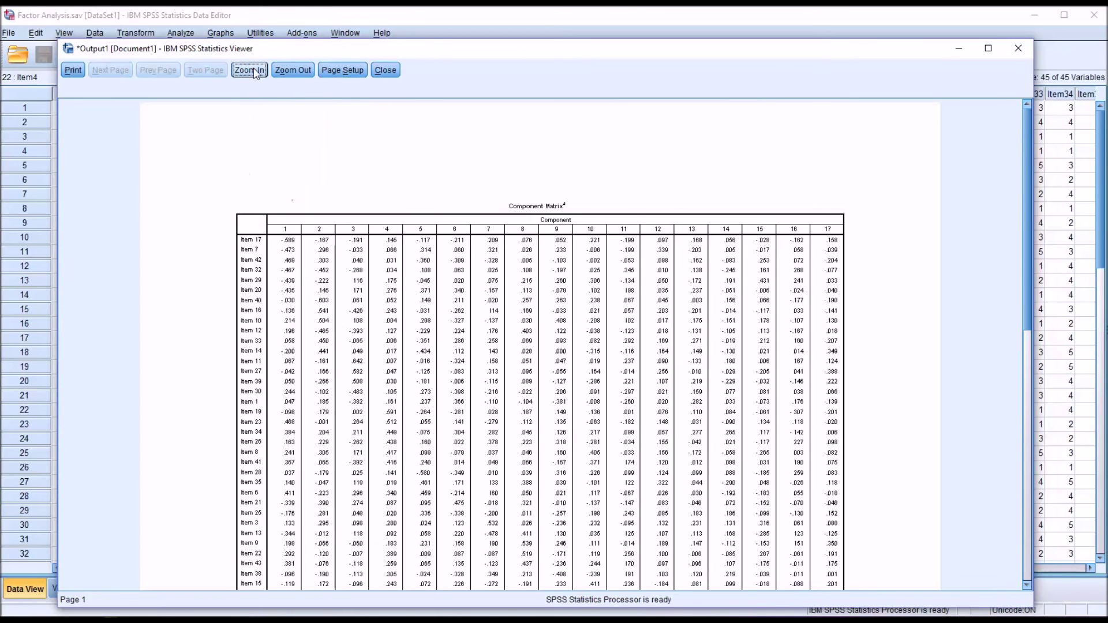
{"action": "left_click", "coordinate": [291, 71]}
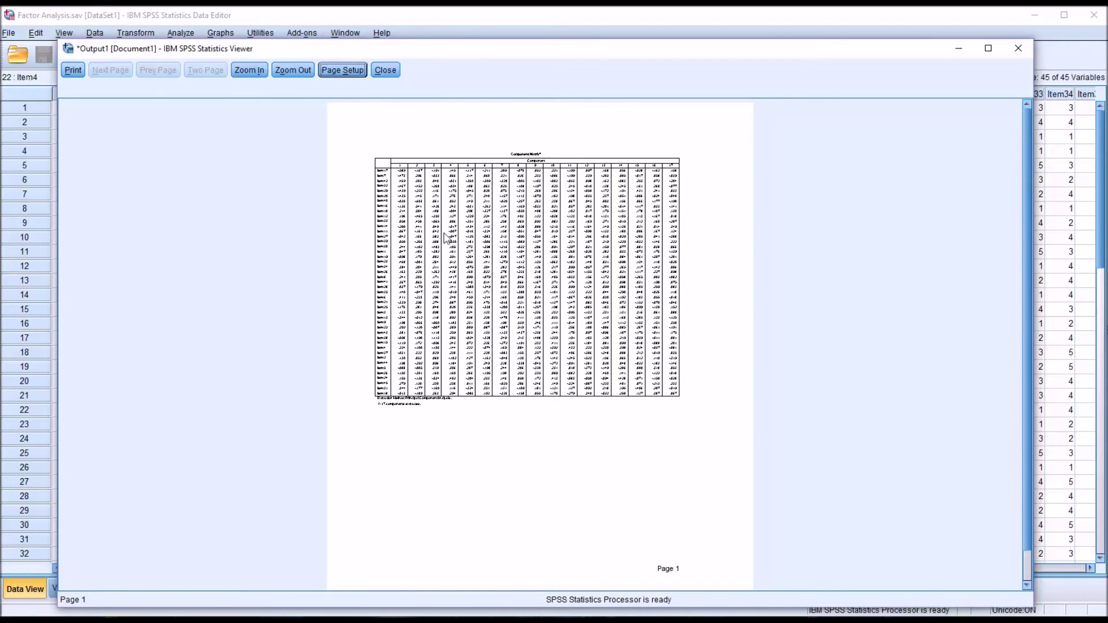
Change the page orientation to landscape and set the left and right margins to 0.2 inches in the page setup.
{"action": "left_click", "coordinate": [340, 72]}
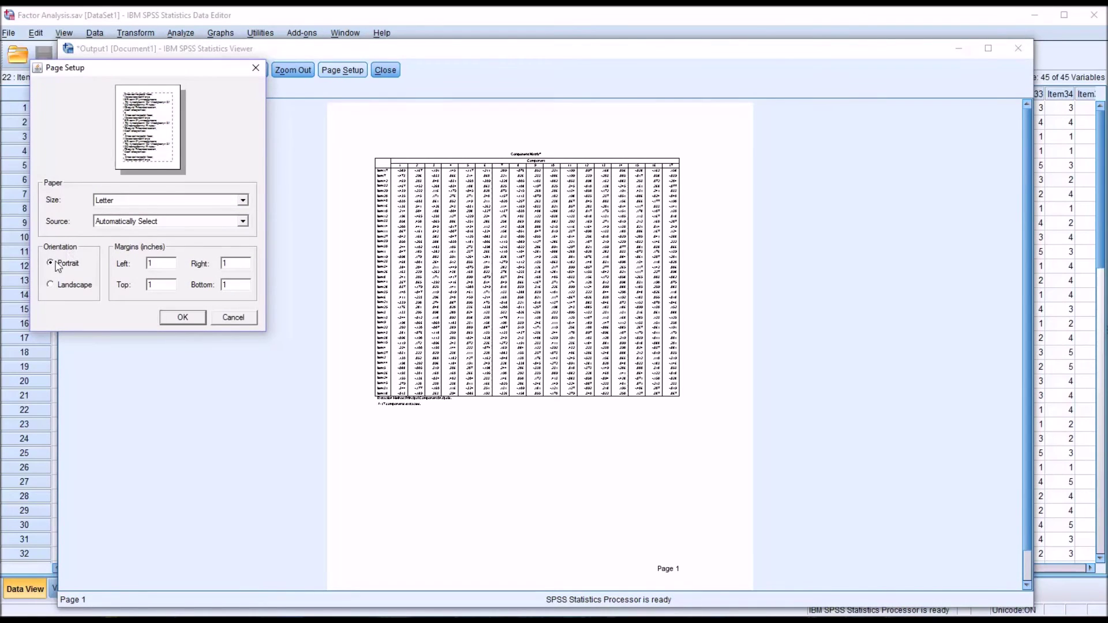
{"action": "left_click", "coordinate": [51, 285]}
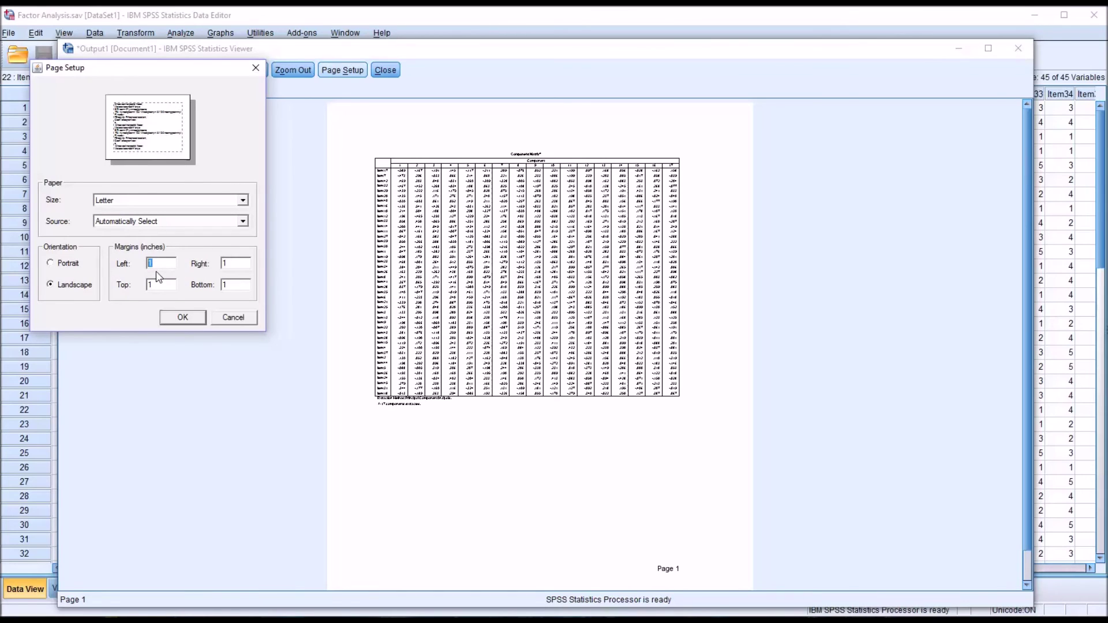
{"action": "type", "text": "0"}
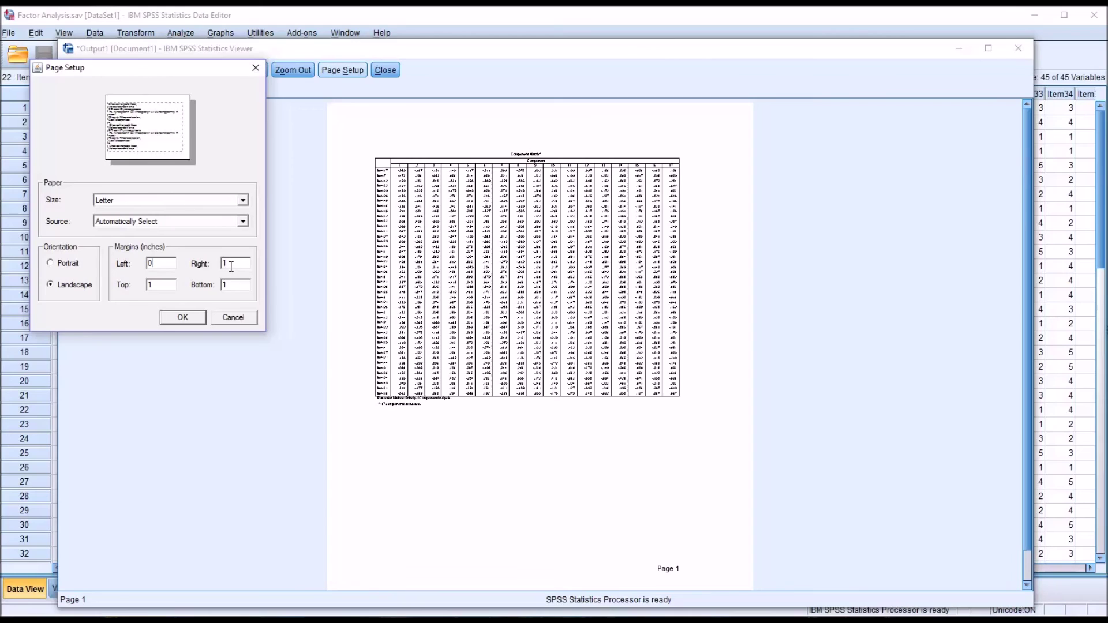
{"action": "type", "text": ".2"}
{"action": "key", "text": "Tab"}
{"action": "double_click", "coordinate": [229, 263]}
{"action": "type", "text": "0.2"}
Set the top margin to 0.165 inches and the bottom margin to 0.205 inches, and apply the page setup.
{"action": "left_click", "coordinate": [167, 286]}
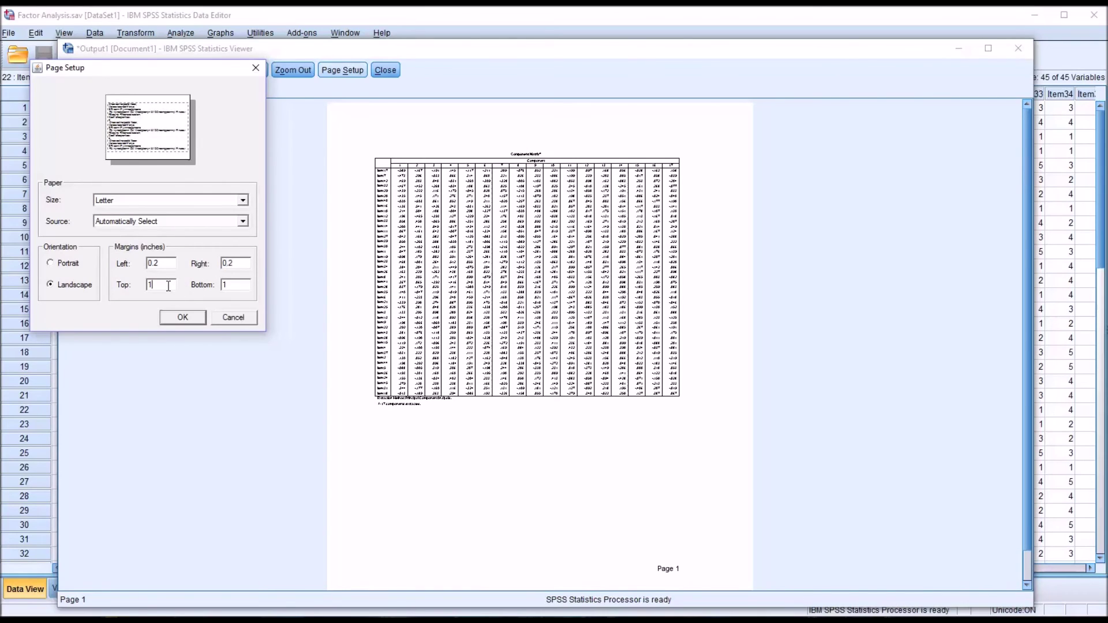
{"action": "double_click", "coordinate": [155, 287]}
{"action": "type", "text": "0"}
{"action": "left_click", "coordinate": [234, 286]}
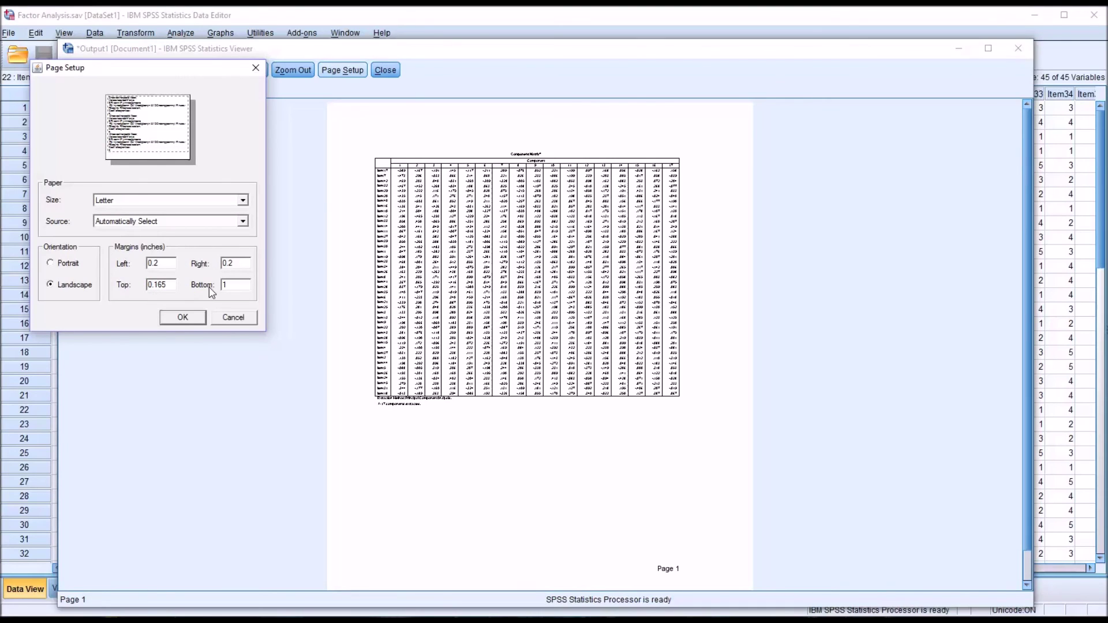
{"action": "key", "text": "BackSpace"}
{"action": "type", "text": "0.205"}
{"action": "left_click", "coordinate": [183, 317]}
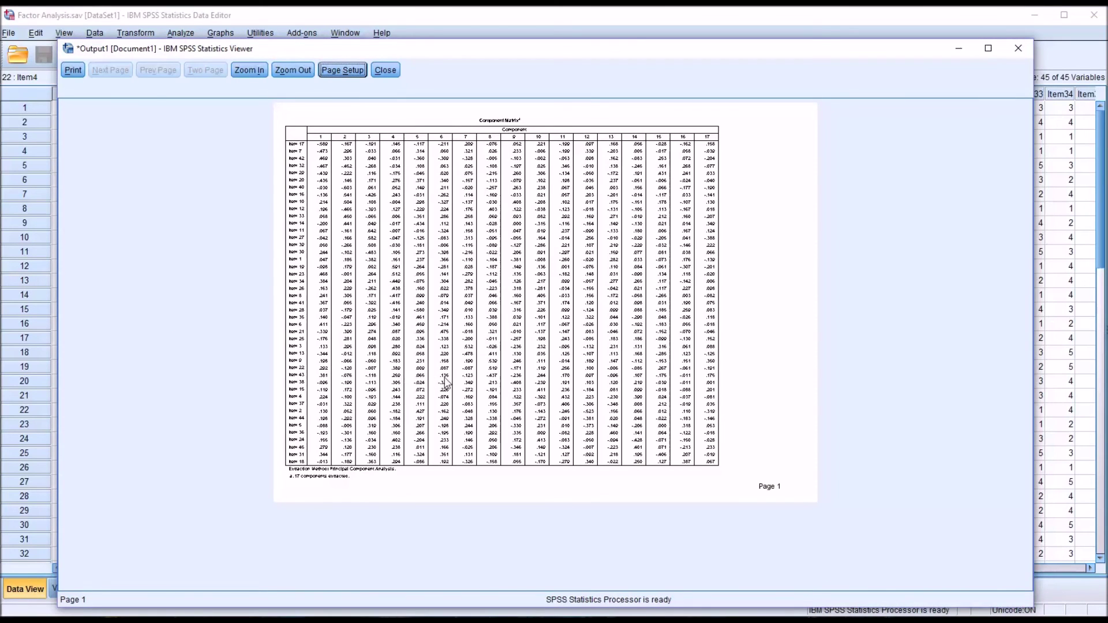